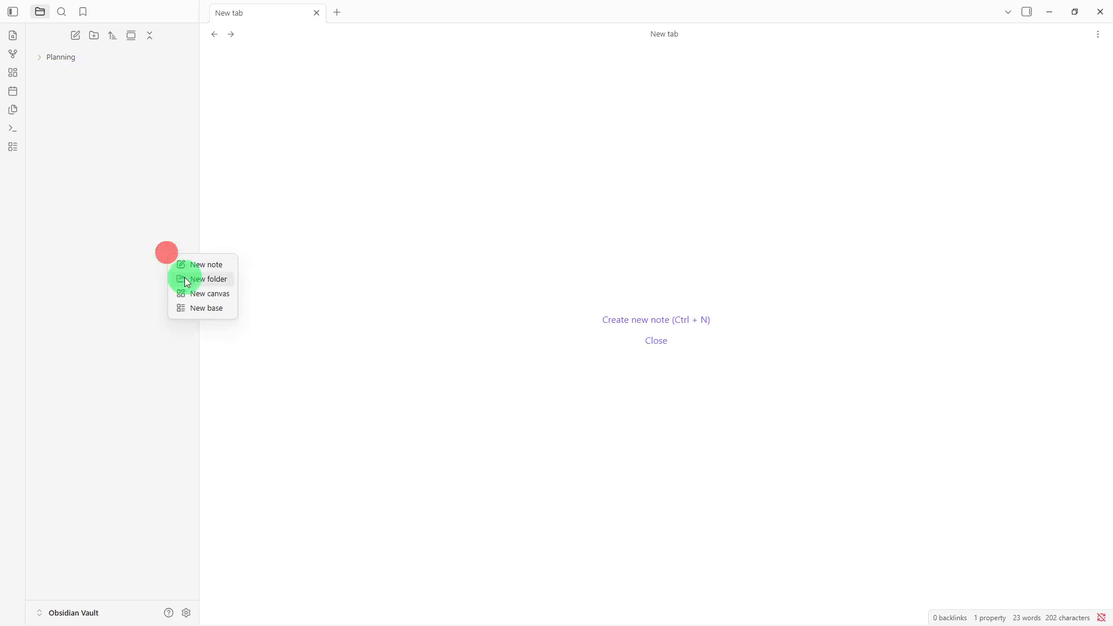
Create a new folder named Projects in the vault's root
left_click(186, 279)
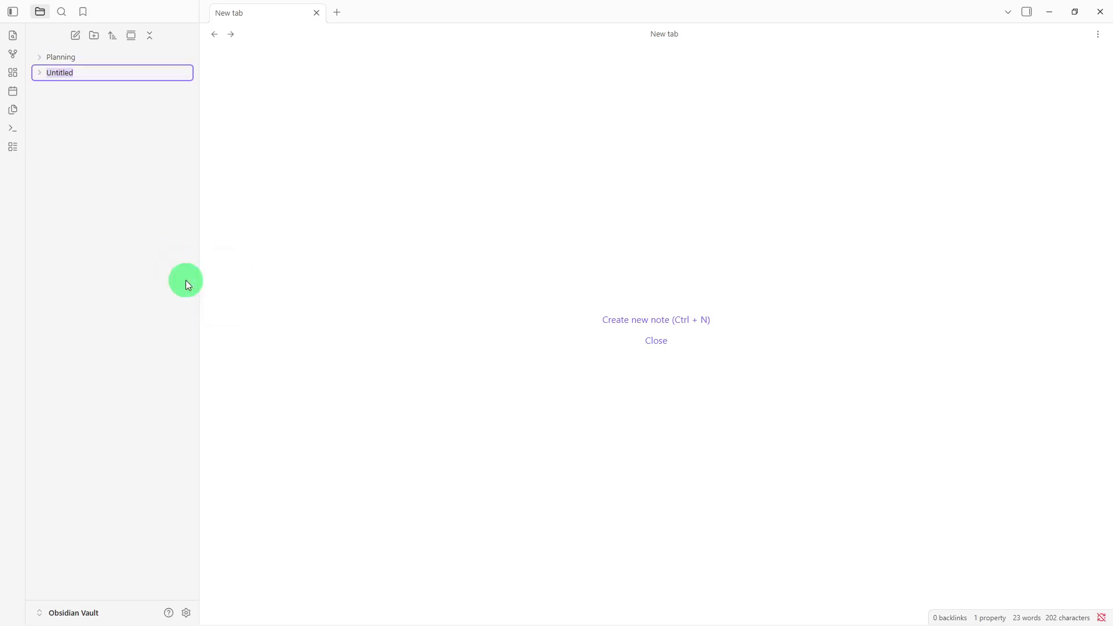
key("BackSpace")
type("Projects")
key("Return")
Create another folder named Knowledge in the vault's root
right_click(186, 280)
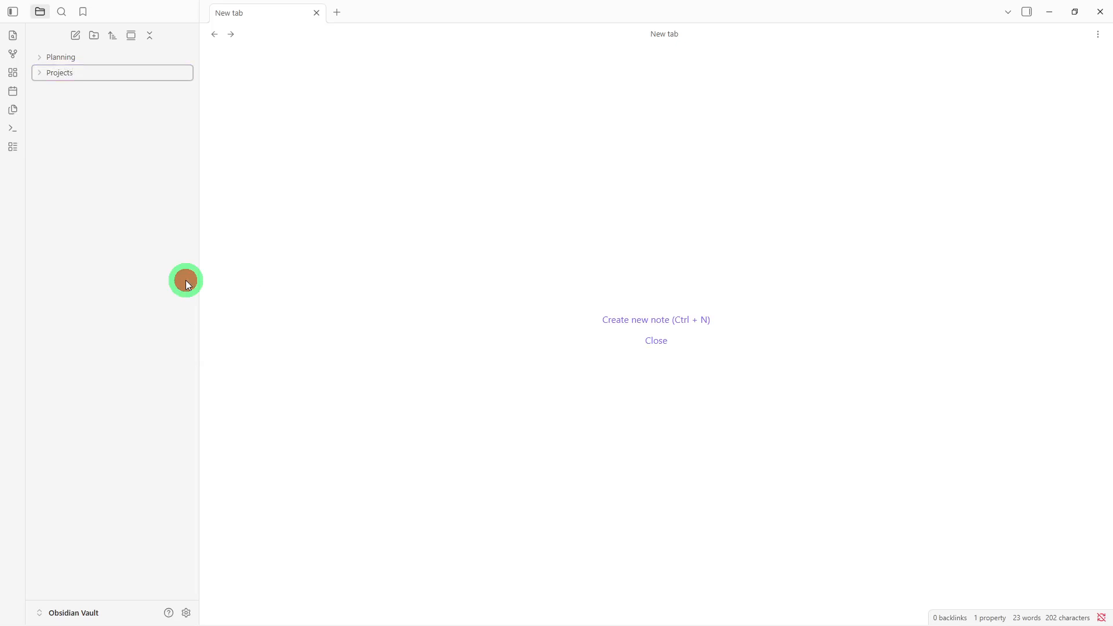
left_click(197, 311)
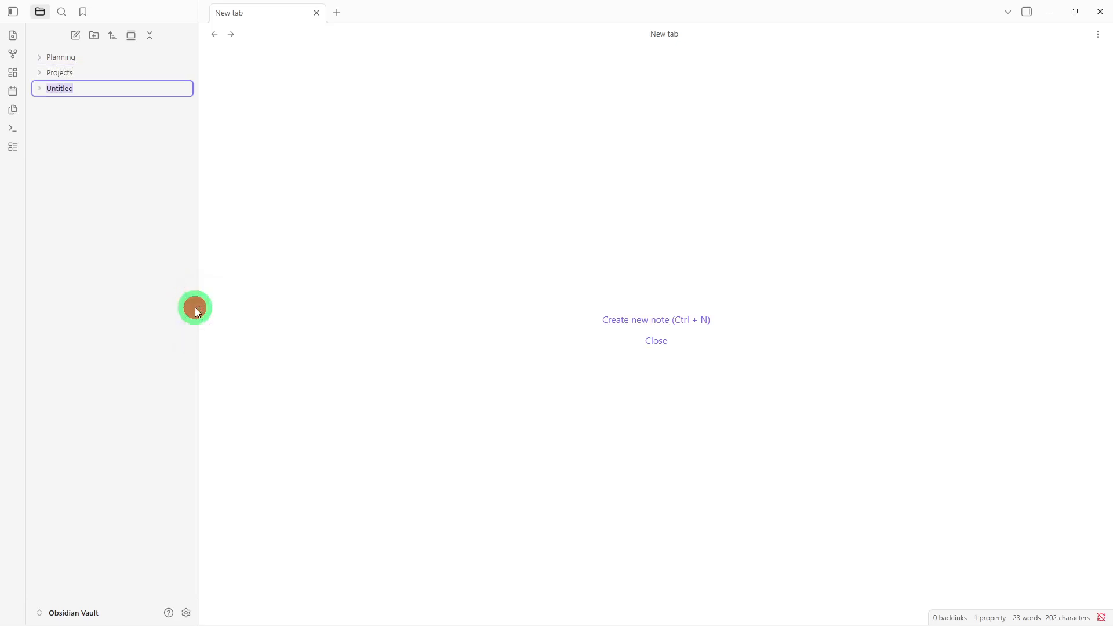
key("BackSpace")
type("Kno")
type("wleddf")
type("ge")
key("Return")
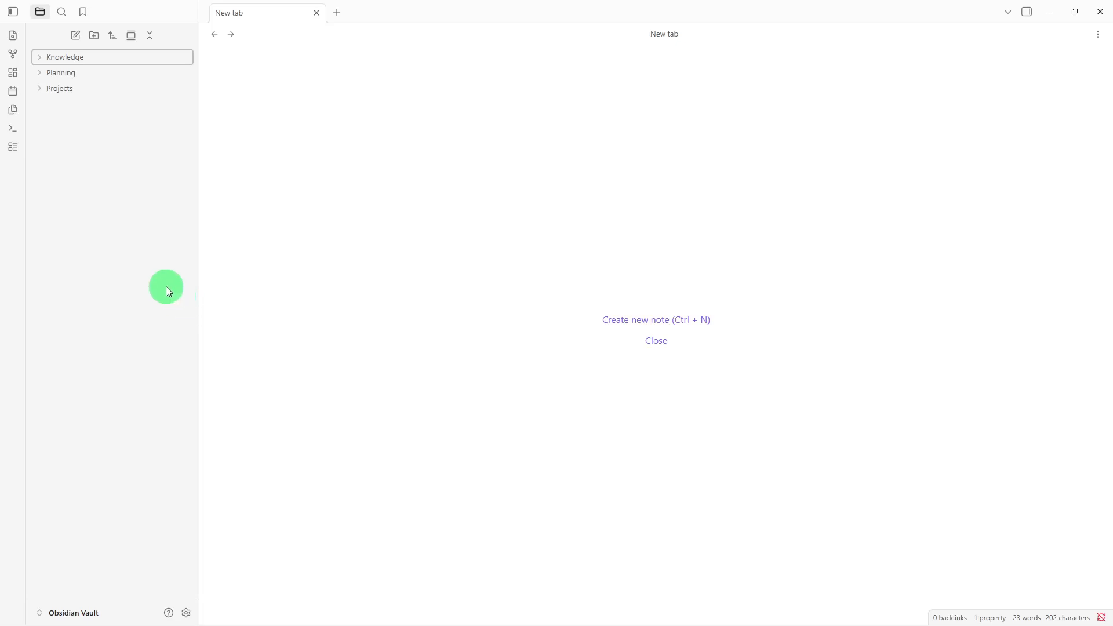
Create a new note in the vault's root titled Founder Dashboard
right_click(71, 175)
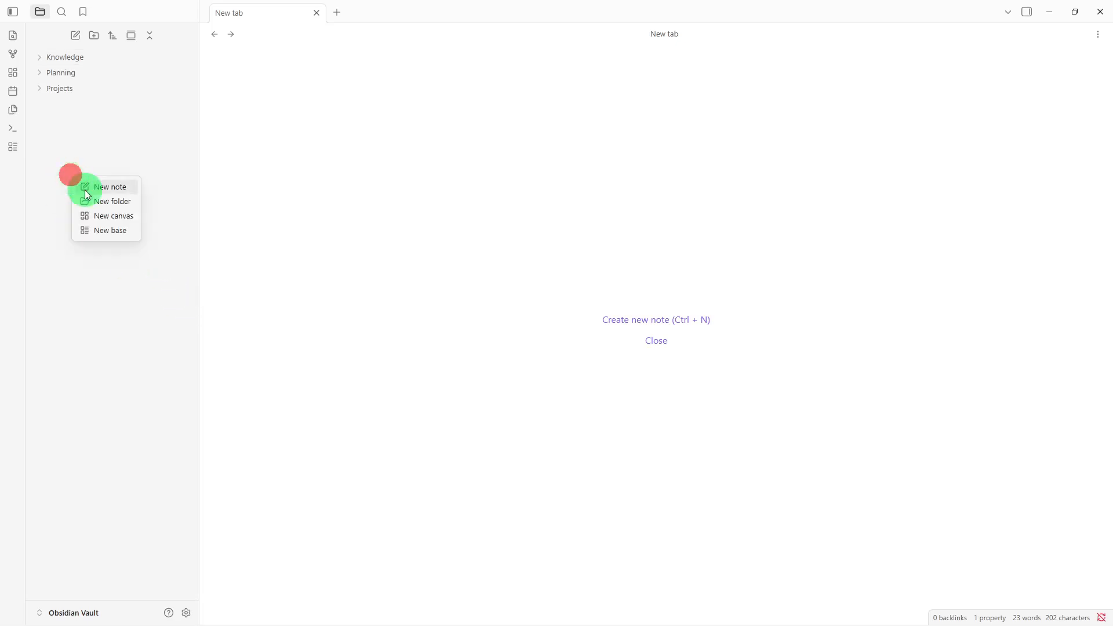
left_click(86, 186)
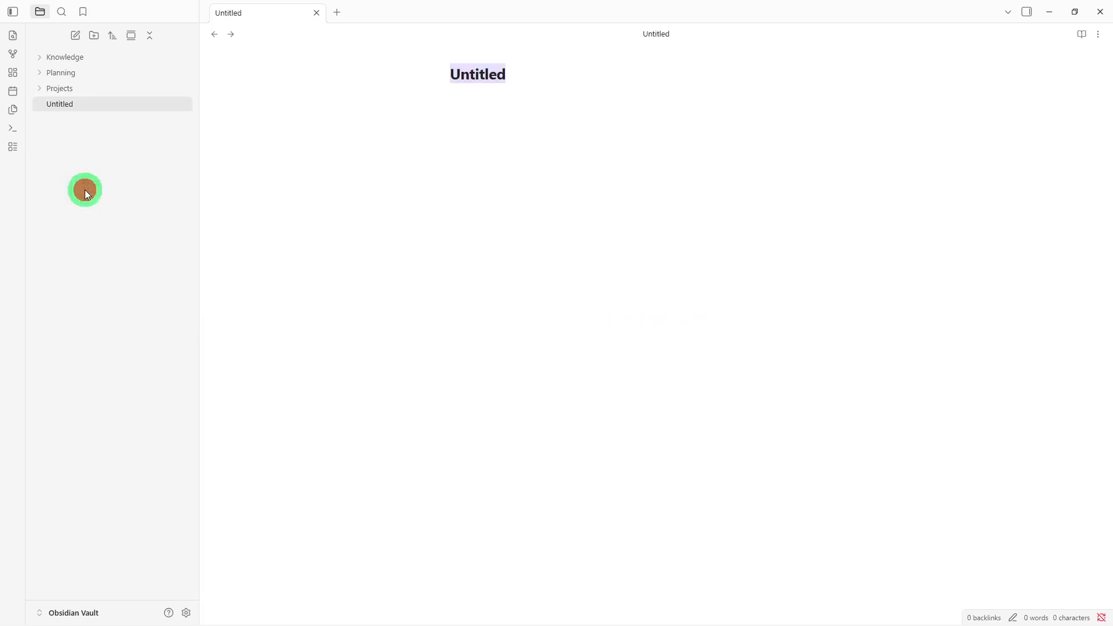
key("BackSpace")
type("f")
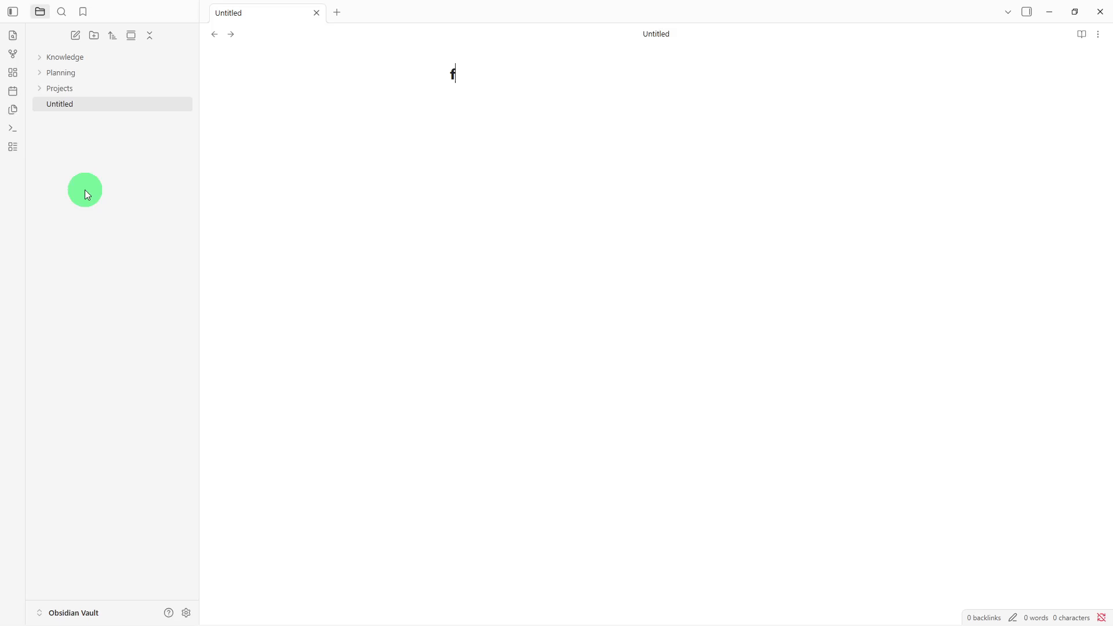
key("BackSpace")
type("Founder Dashboard")
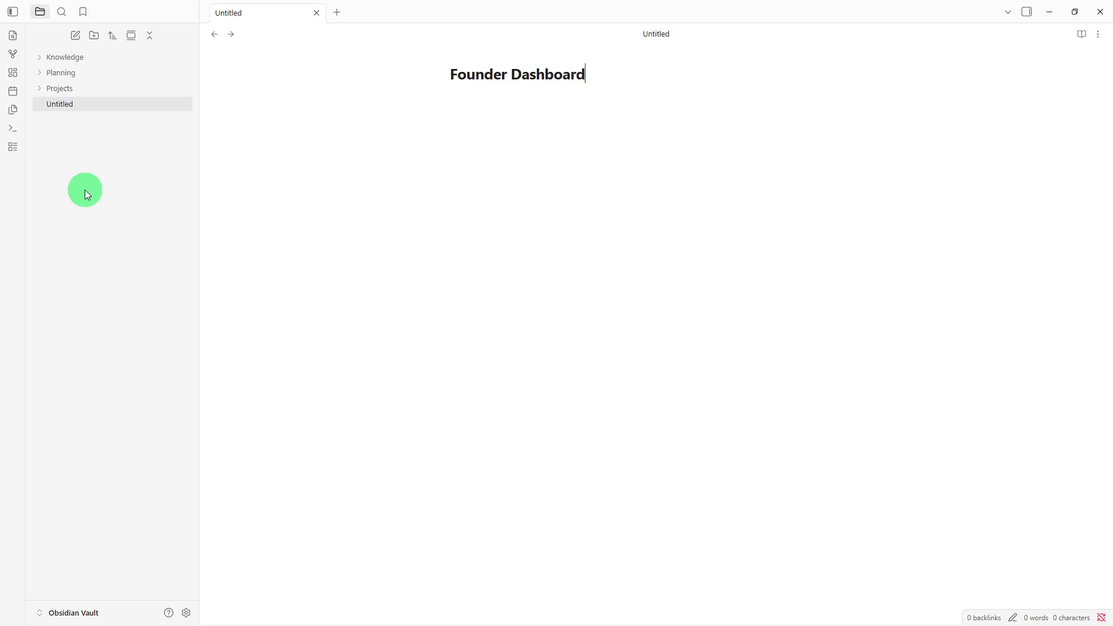
key("Return")
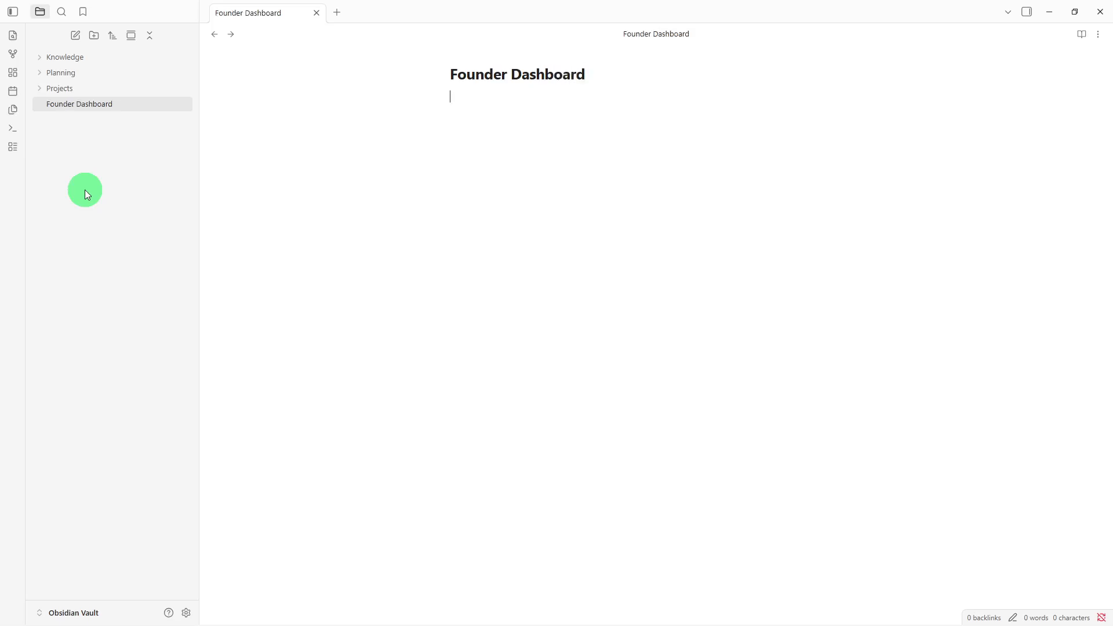
Add sections Today's Priorities, Business Goals, Active Projects, Upcoming Meetings, Important Notes and Quick Links, and move the note into the Planning folder
type("## Today's Priorities -   ## Business Goals -   ## Active Projects -   ## Upcoming Meetings -   ## Important Notes -   ## Quick Links -")
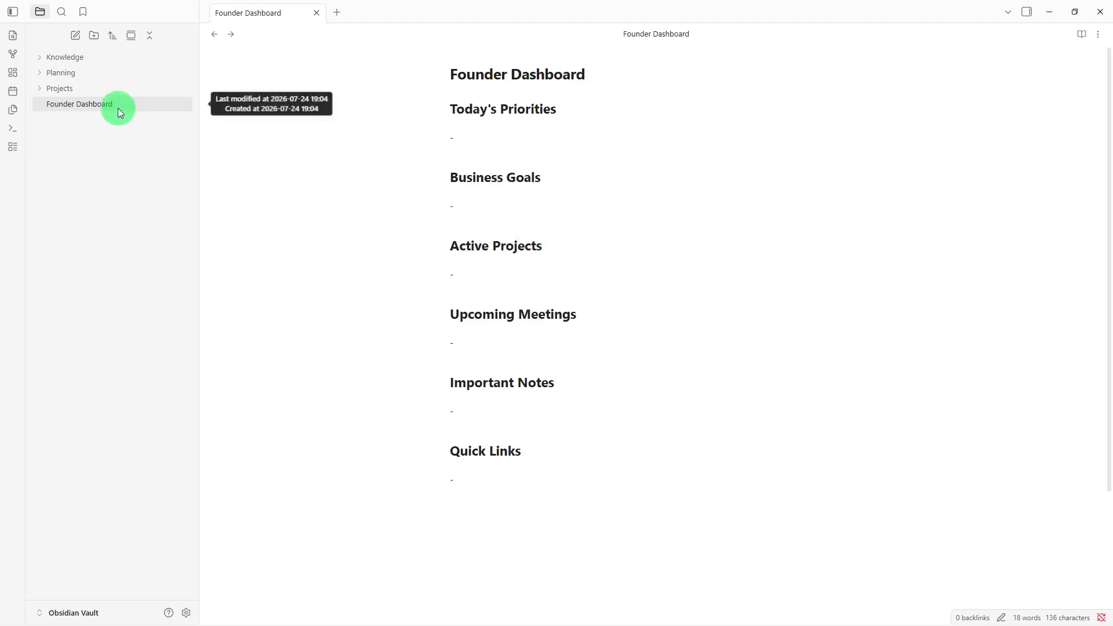
left_click_drag(119, 109, 132, 80)
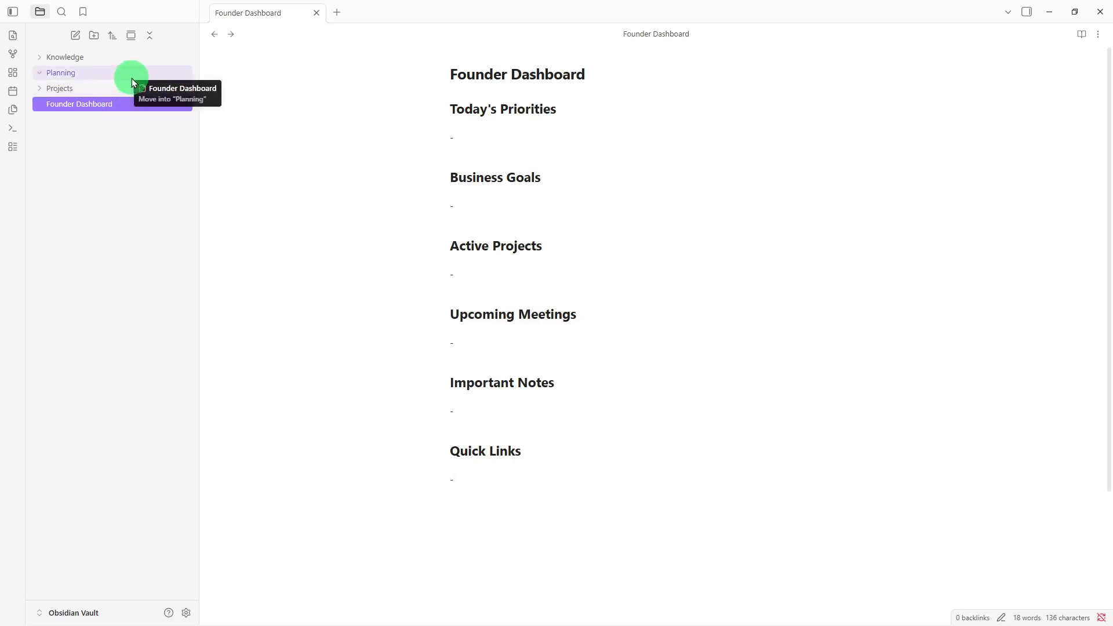
left_click_drag(131, 78, 131, 77)
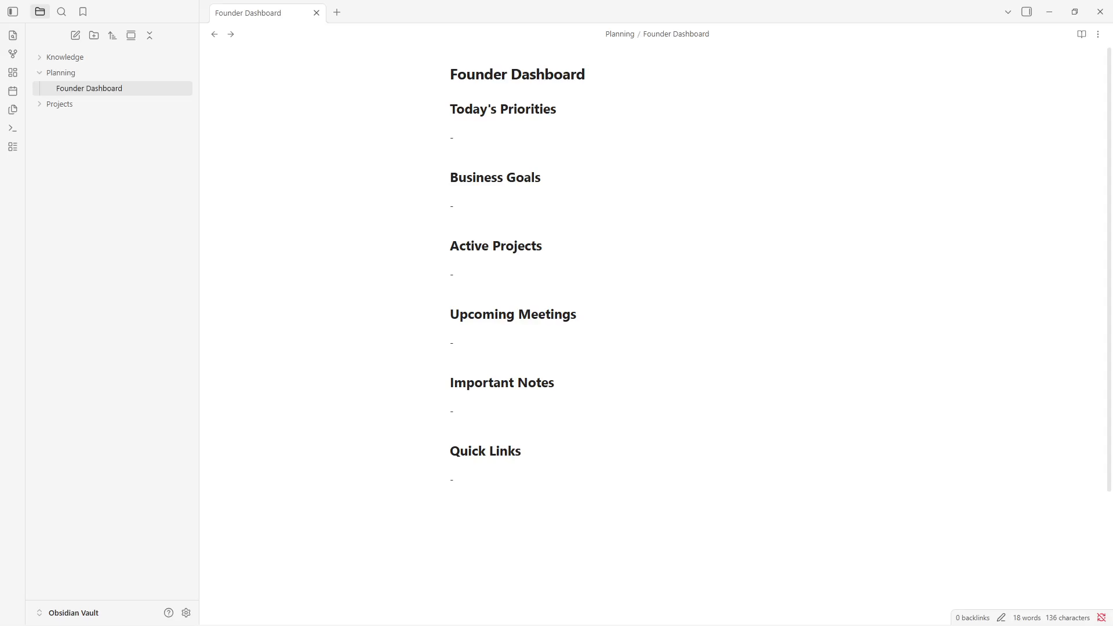
left_click(473, 438)
left_click(490, 323)
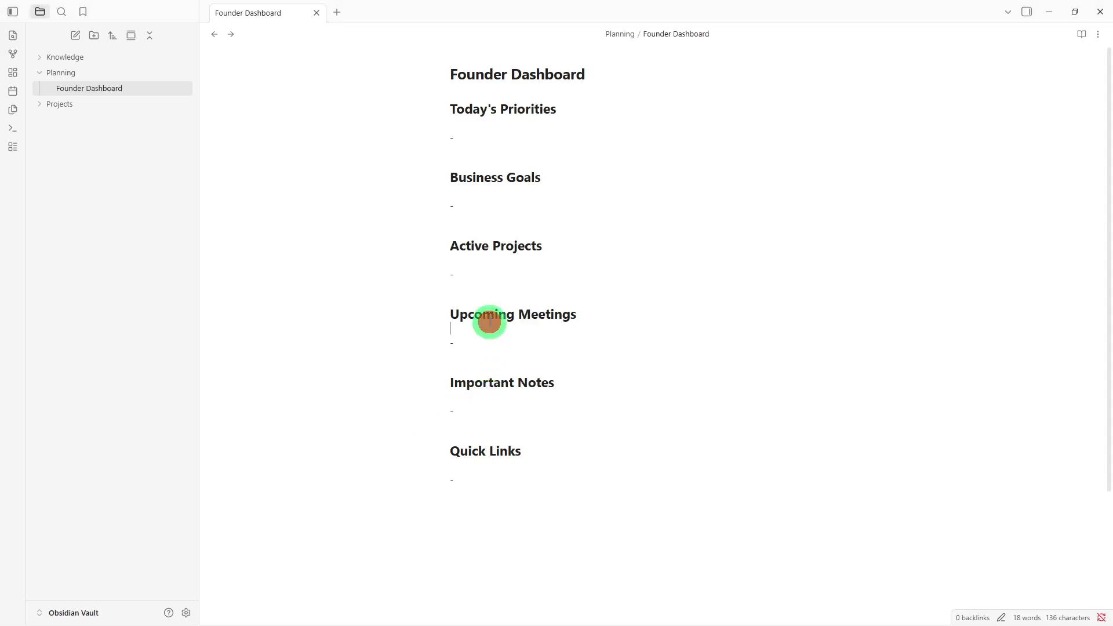
left_click(490, 270)
left_click(493, 207)
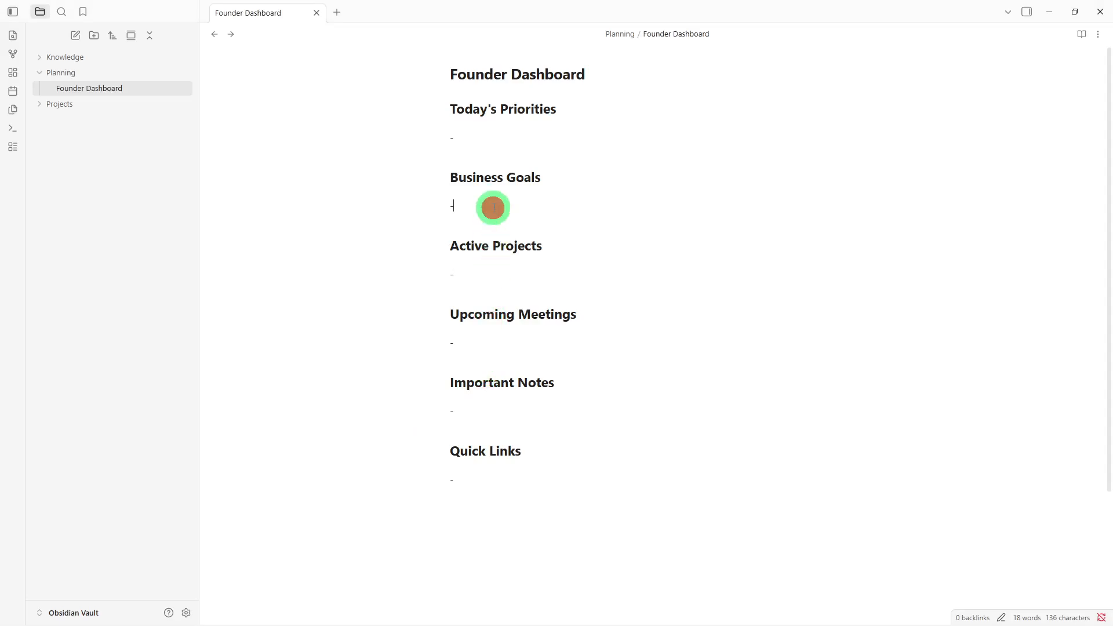
left_click(495, 144)
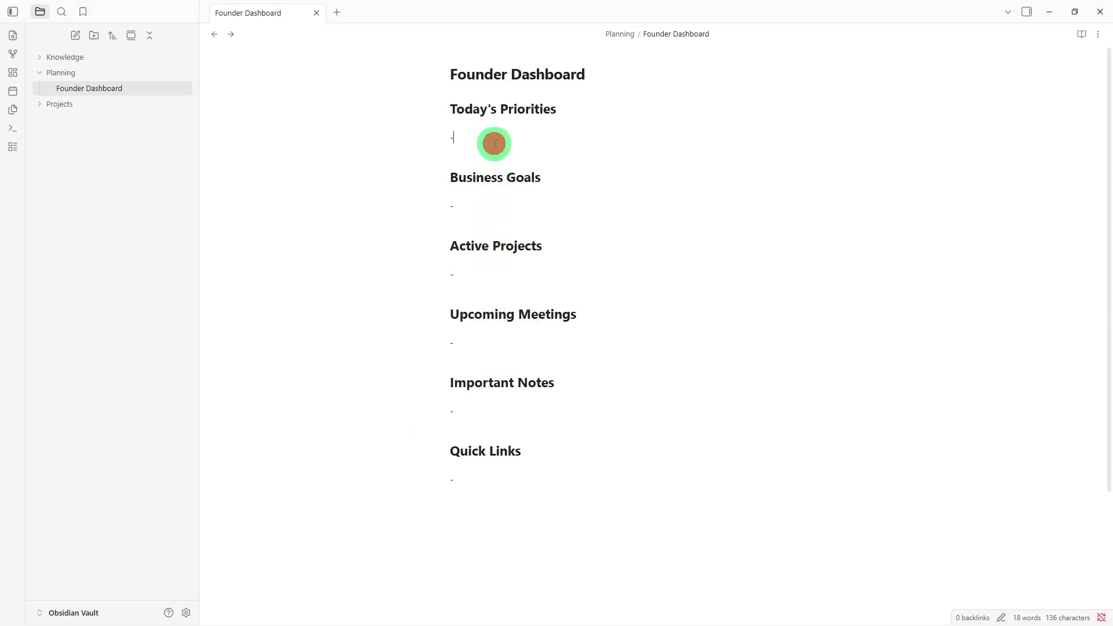
left_click(468, 412)
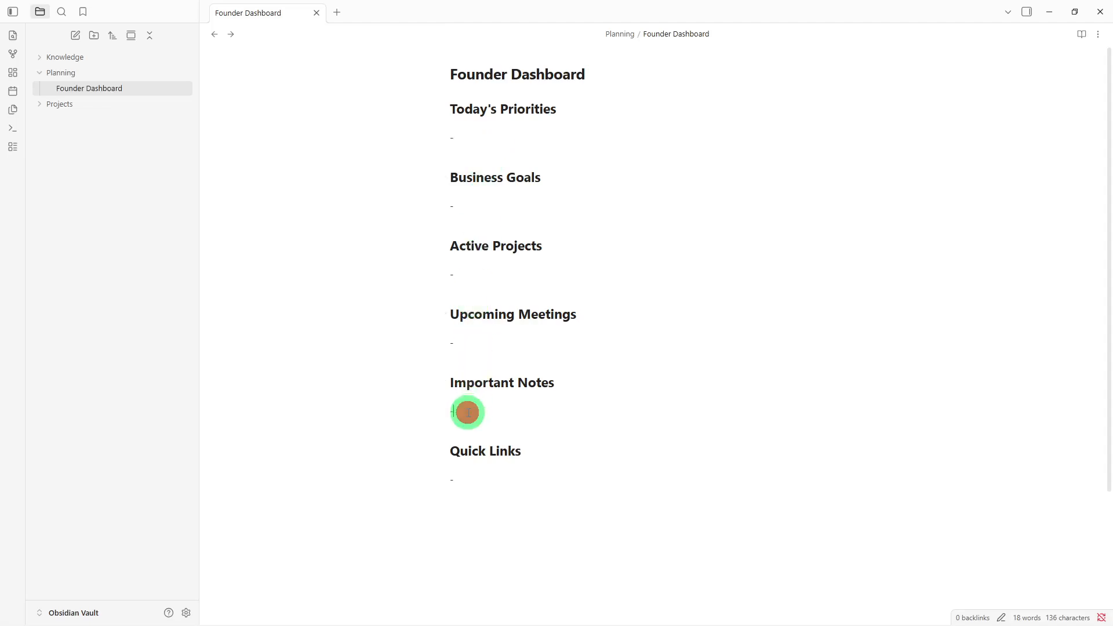
left_click(484, 477)
Create a new note in the vault's root titled Project Manager
right_click(114, 214)
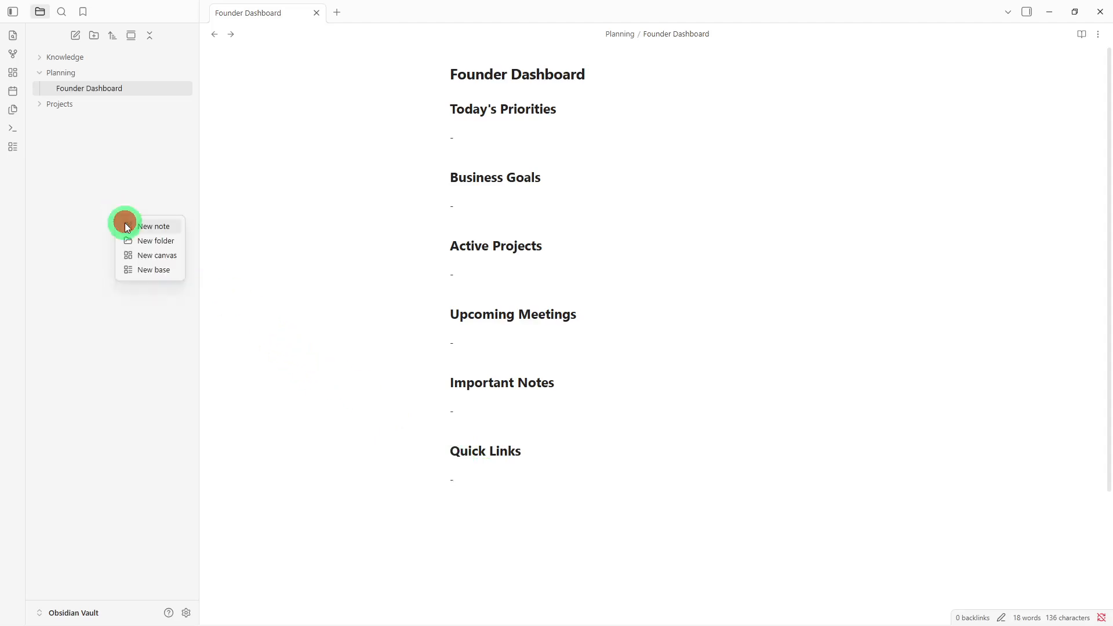
left_click(126, 225)
key("BackSpace")
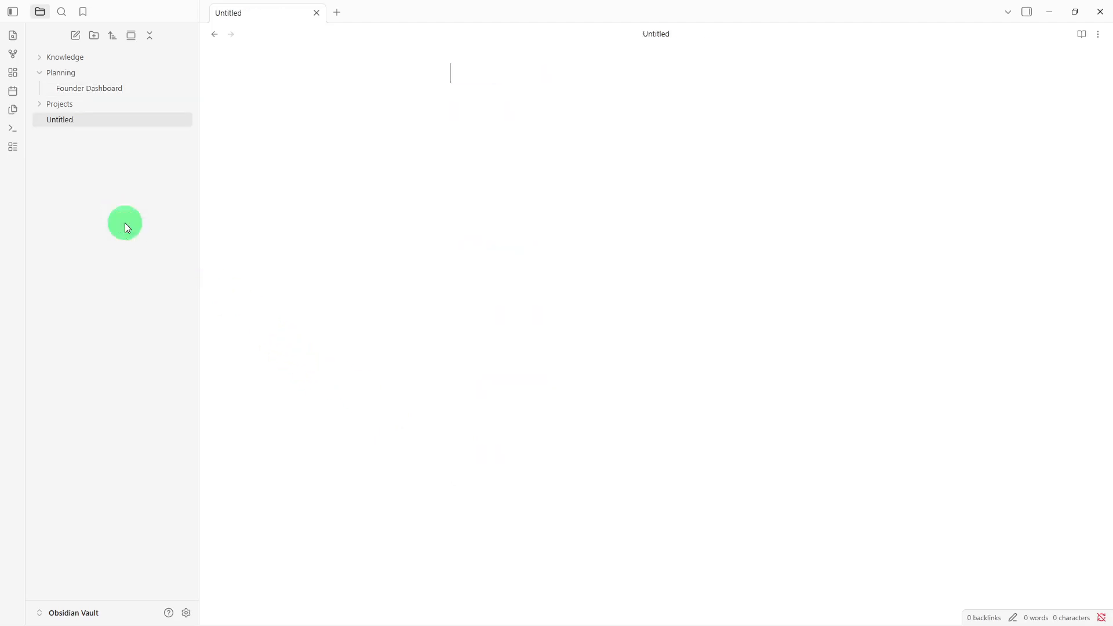
type("Project Manager")
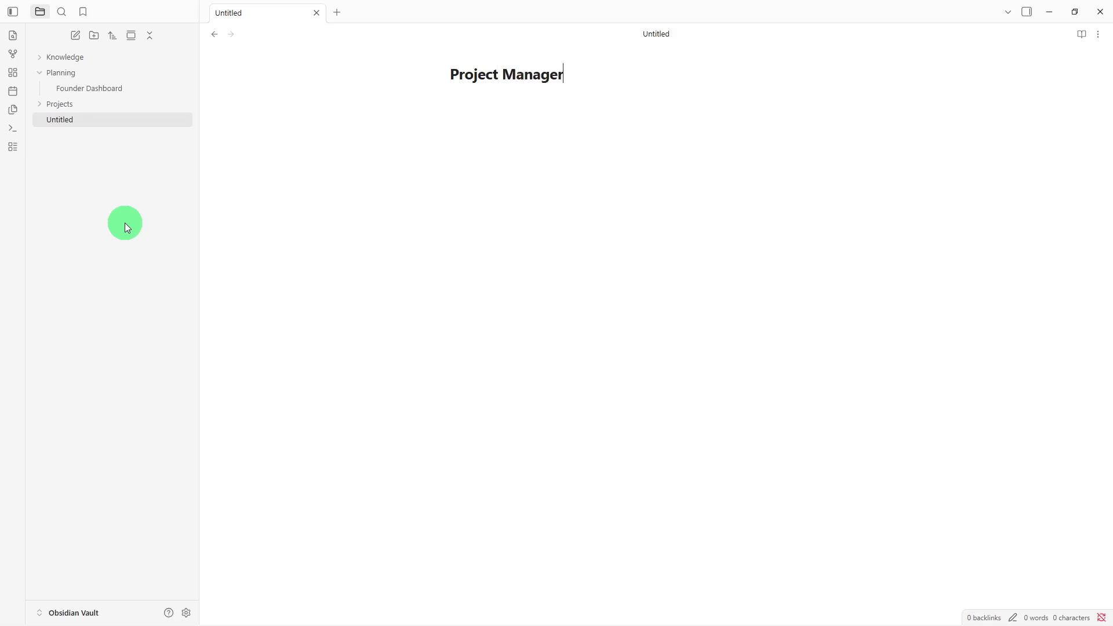
key("Return")
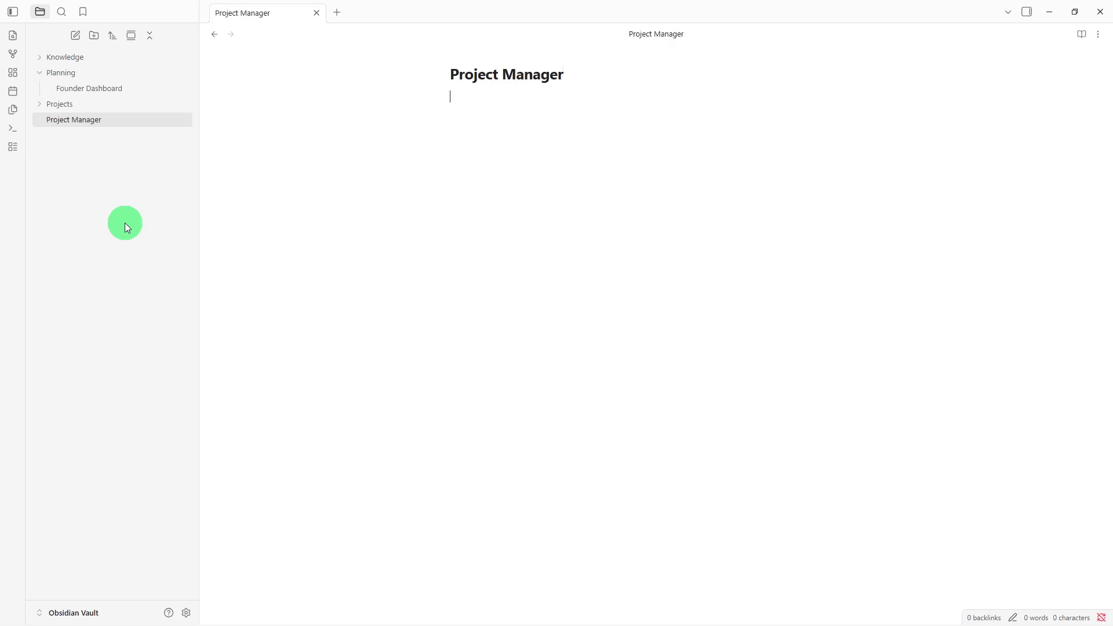
Add sections Active Projects, Project Details (Project, Status, Priority, Deadline), Tasks, Progress Updates and Related Notes, and move the note into the Projects folder
type("Active Projects - Project Details Project: Status: Priority: Deadline: Tasks - Progress Updates - Related Notes -")
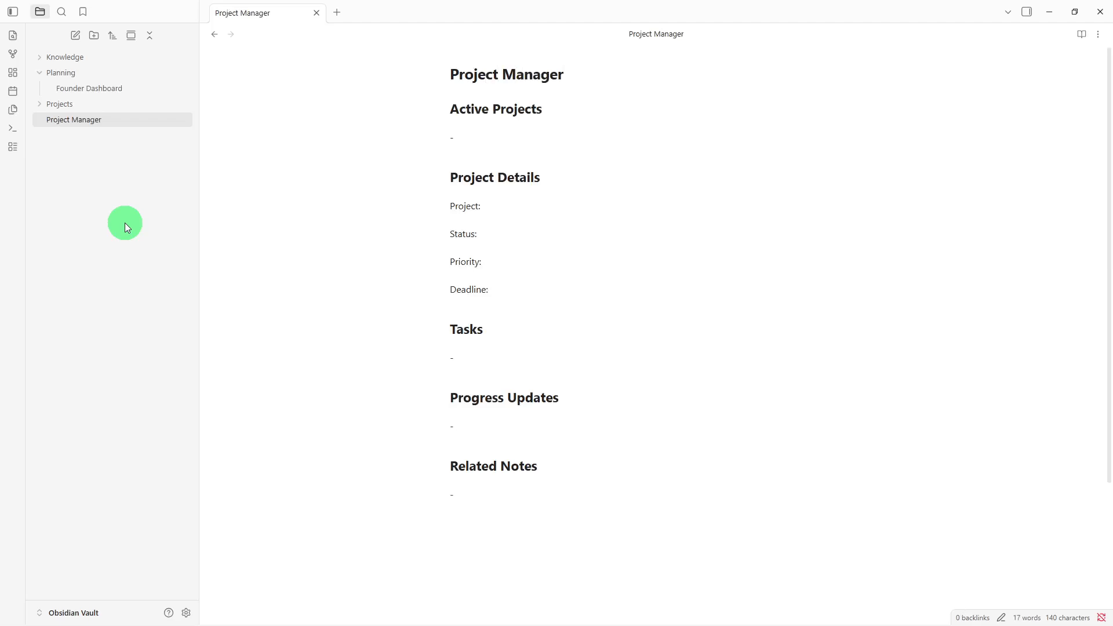
left_click_drag(115, 130, 122, 106)
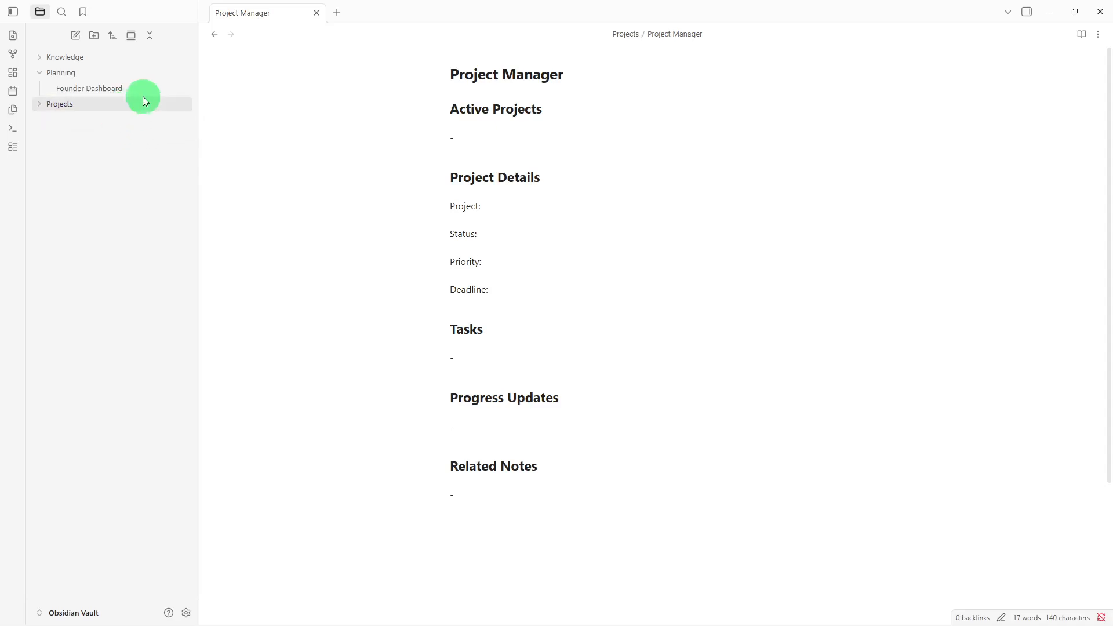
left_click(140, 101)
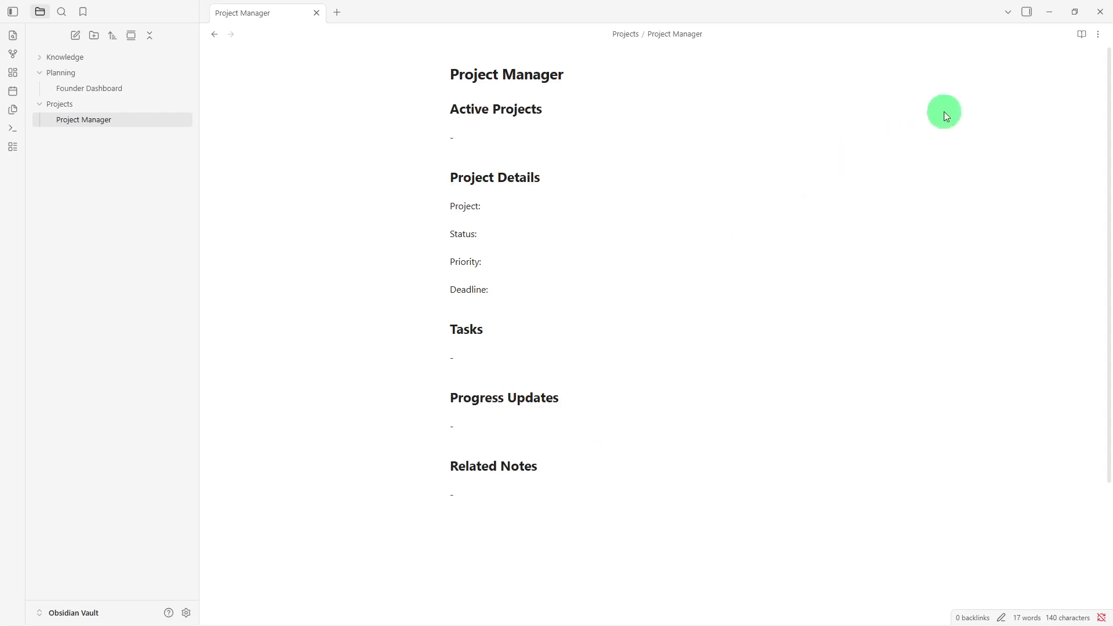
Add a tags file property to the Project Manager note with the value status
left_click(1097, 34)
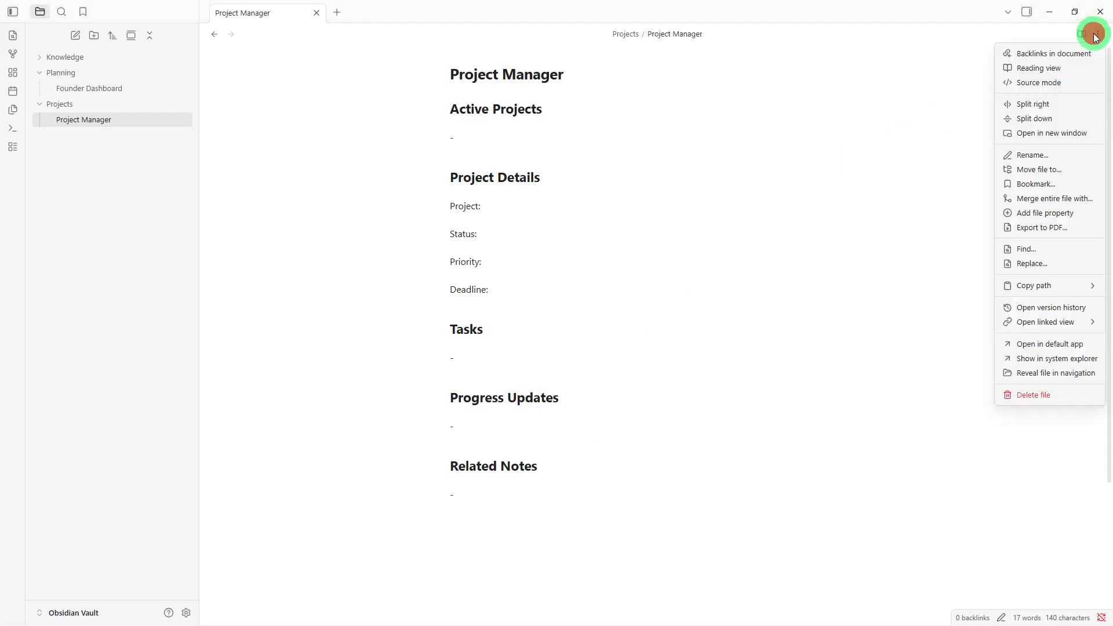
left_click(1035, 214)
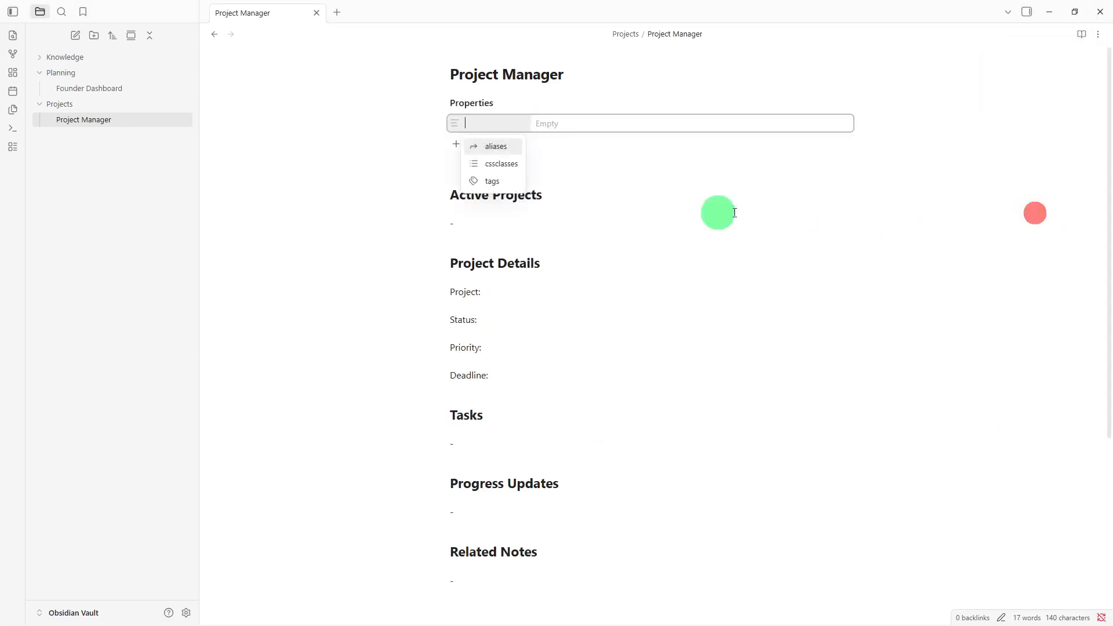
left_click(512, 179)
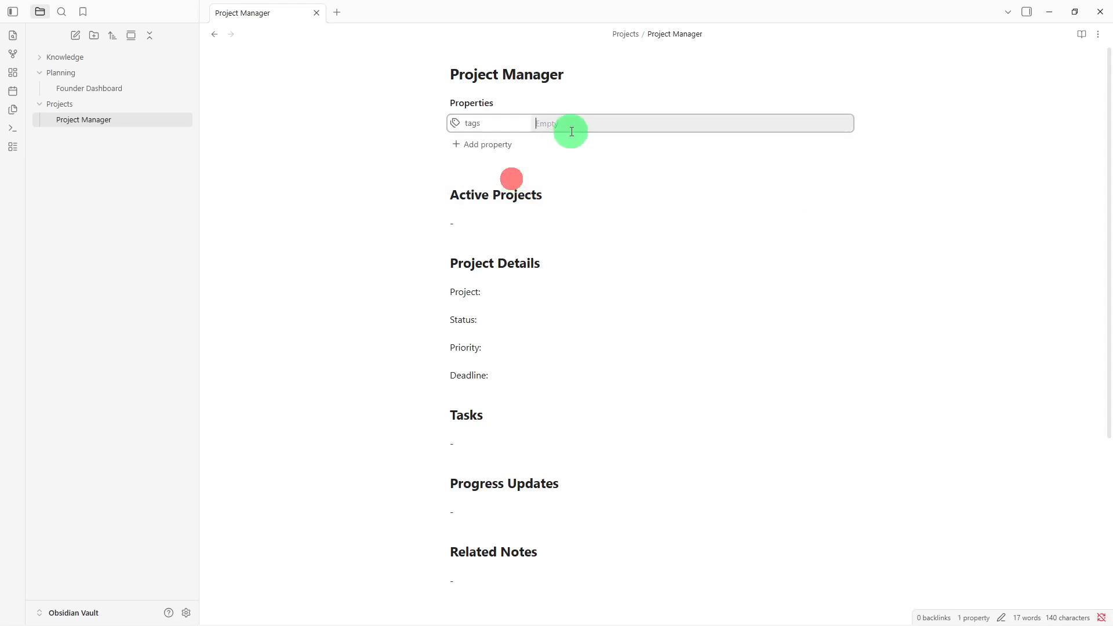
type("status")
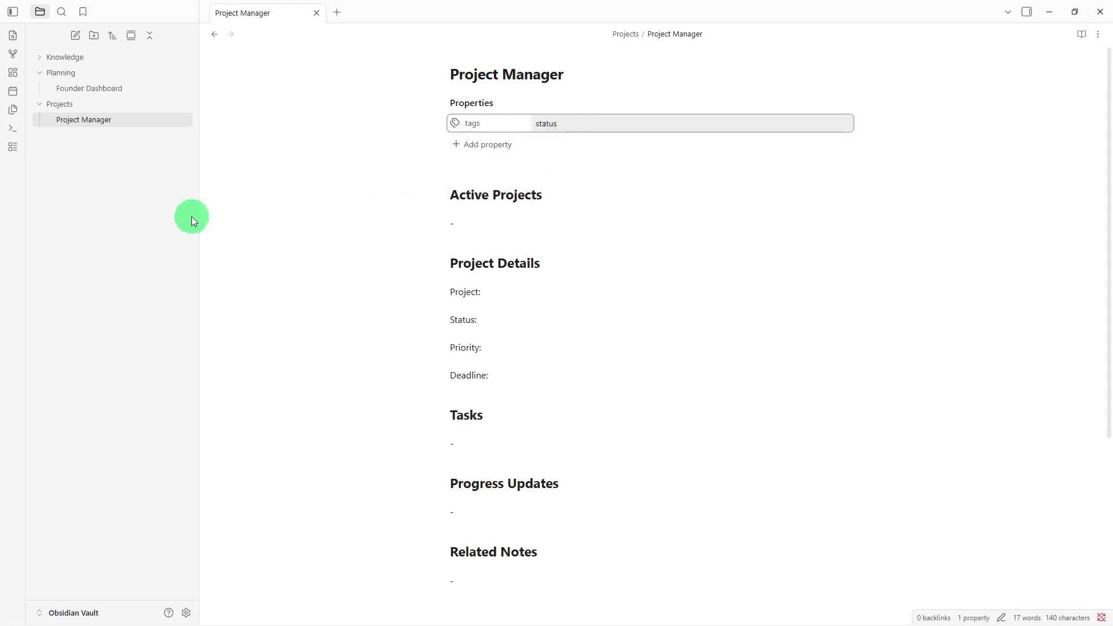
left_click(141, 213)
Create a new note in the vault's root titled Knowledge Hub
right_click(141, 213)
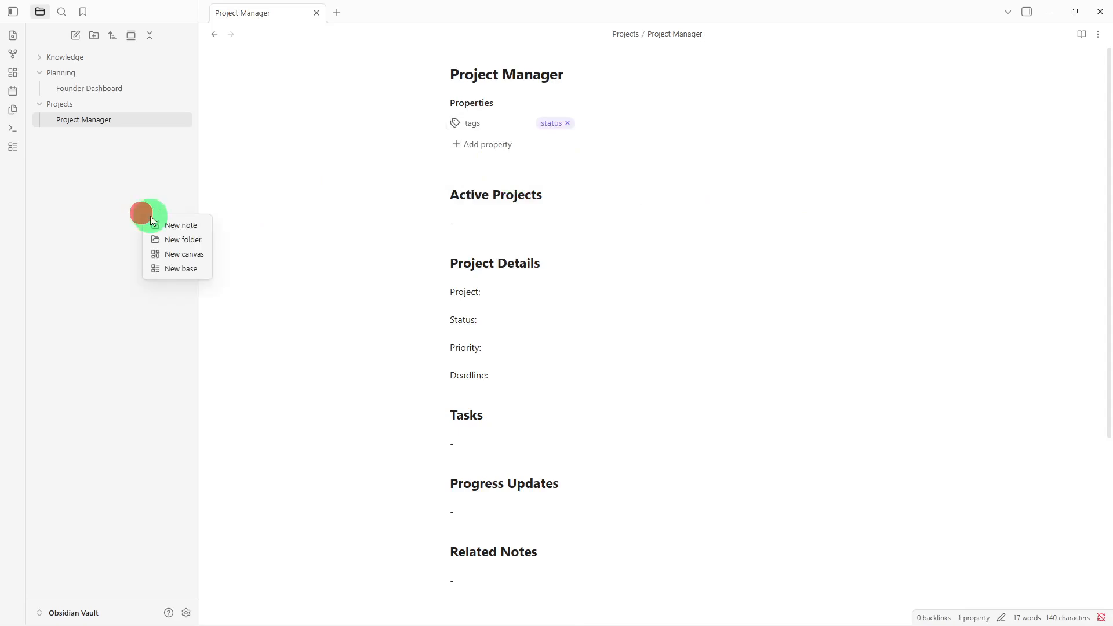
left_click(155, 222)
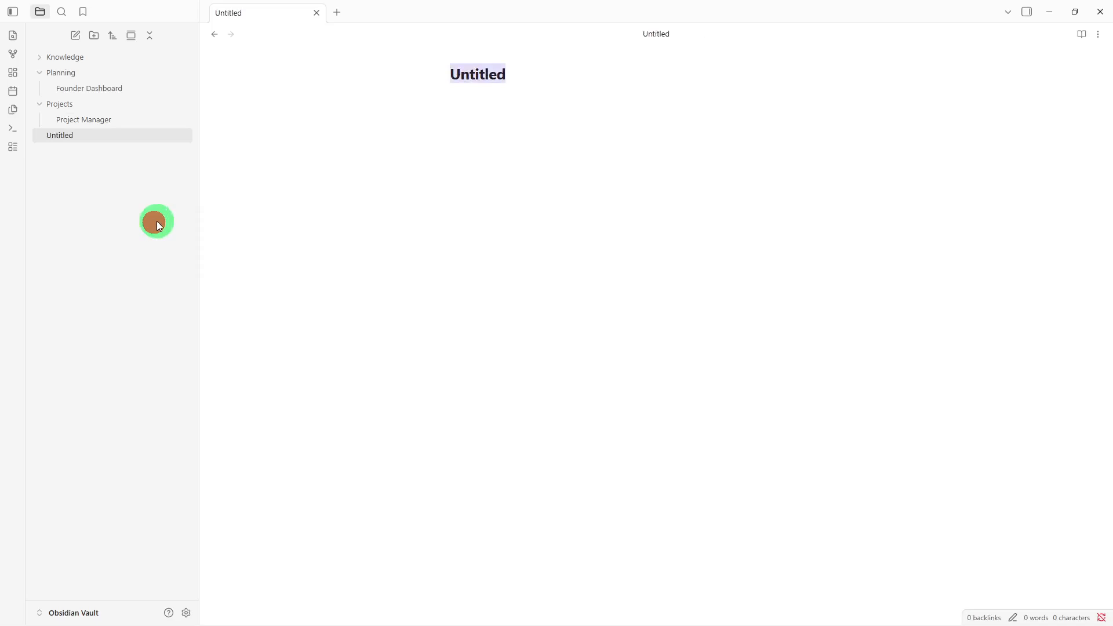
key("BackSpace")
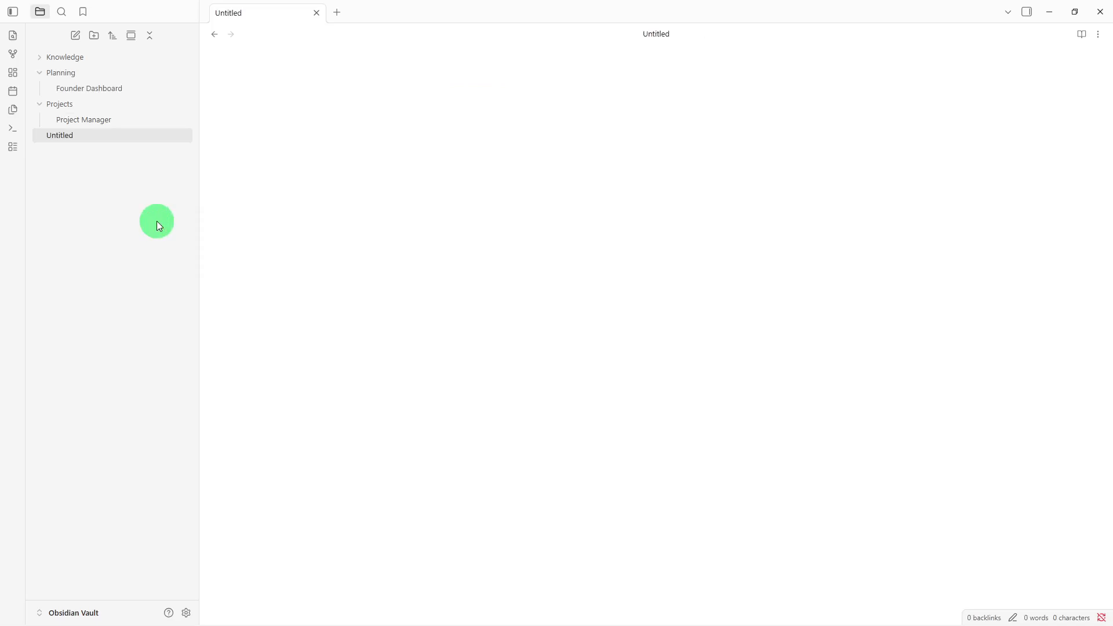
type("Knowledge H")
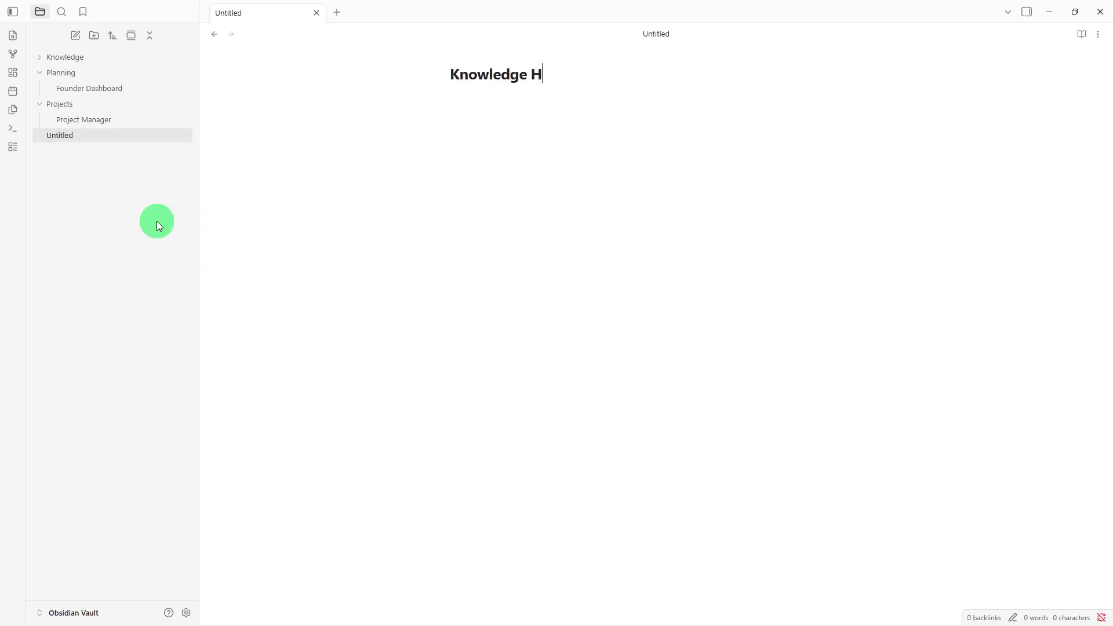
type("ub")
key("Return")
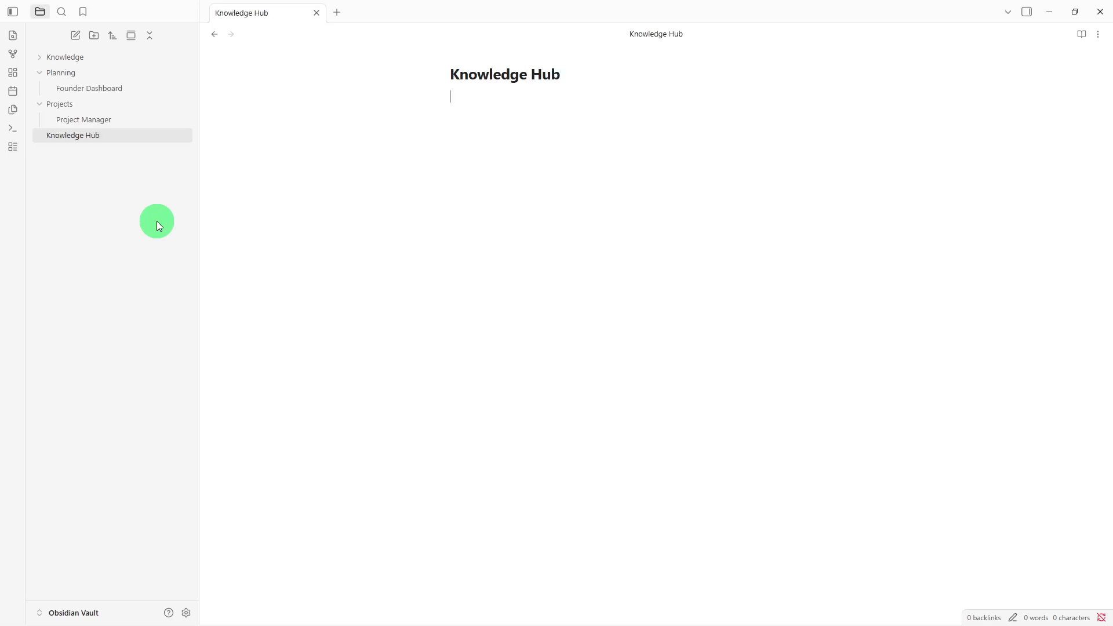
Add sections Business Documentation, Research, Resources, Ideas and Notes, and move the Knowledge Hub note into the Knowledge folder
type("Business Documentation  -  Research  -  Resources  -  Ideas  -  Notes  -")
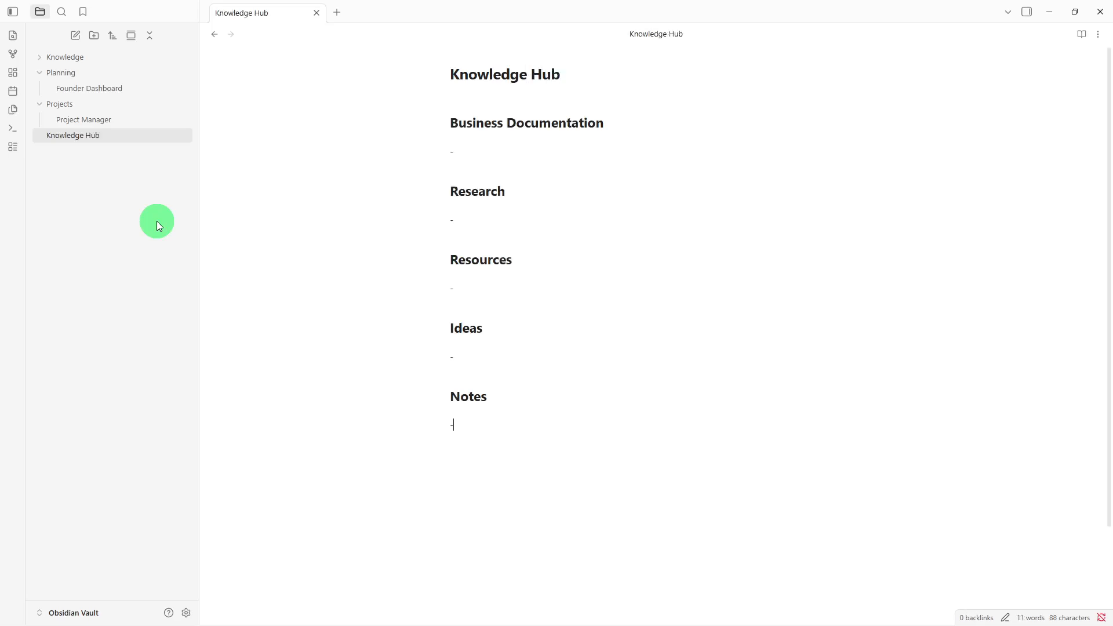
left_click(109, 144)
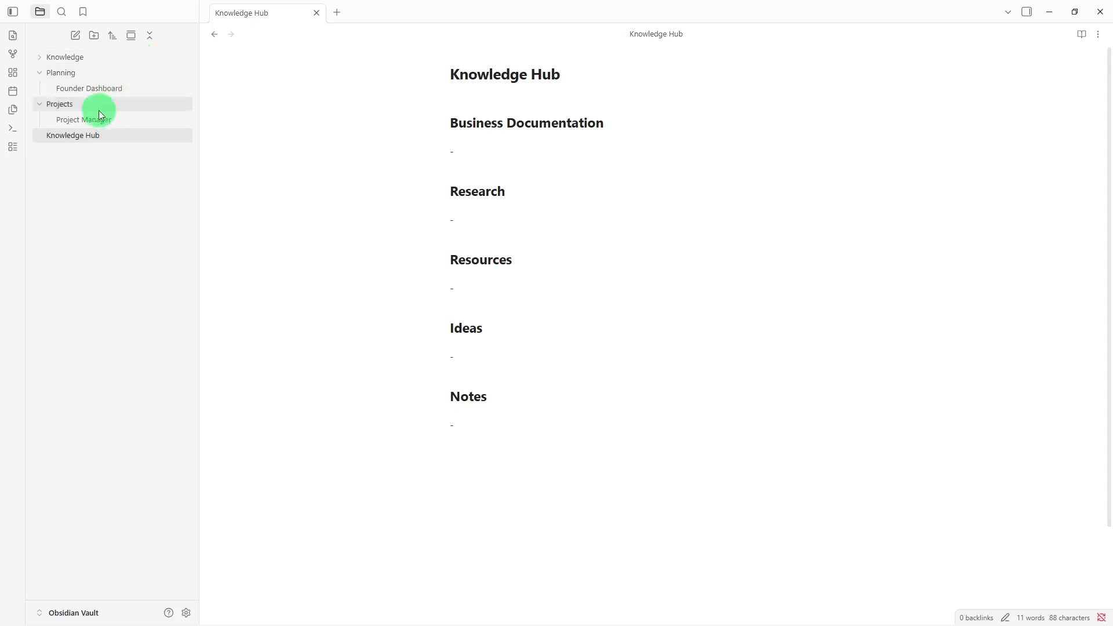
left_click_drag(82, 134, 112, 62)
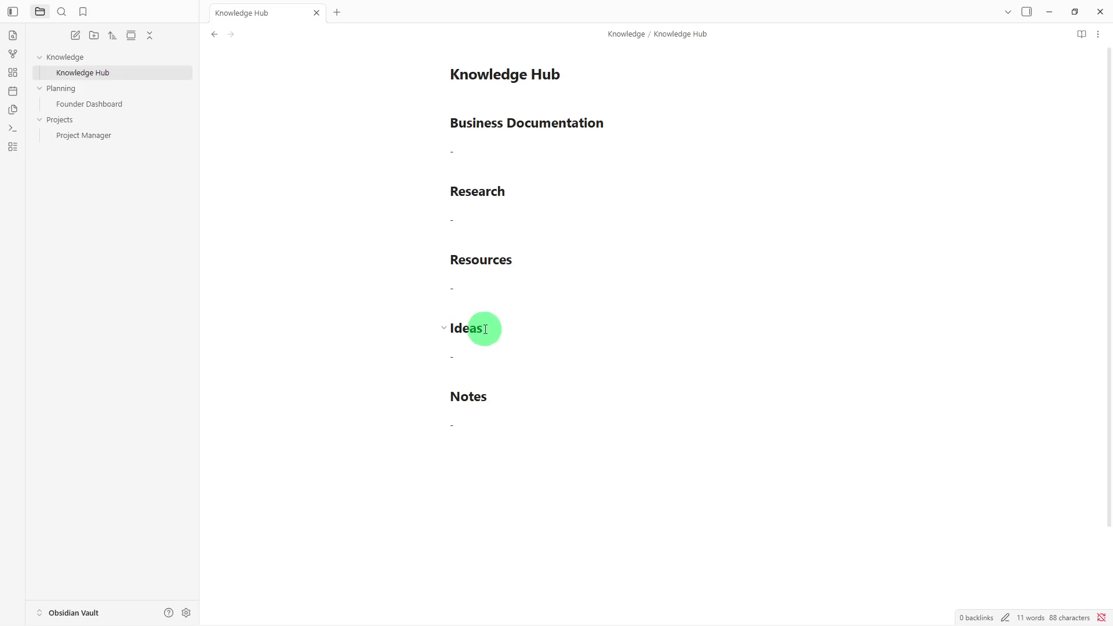
Open the Founder Dashboard note and add internal links to Project Manager and Knowledge Hub on separate lines under Quick Links
left_click(493, 430)
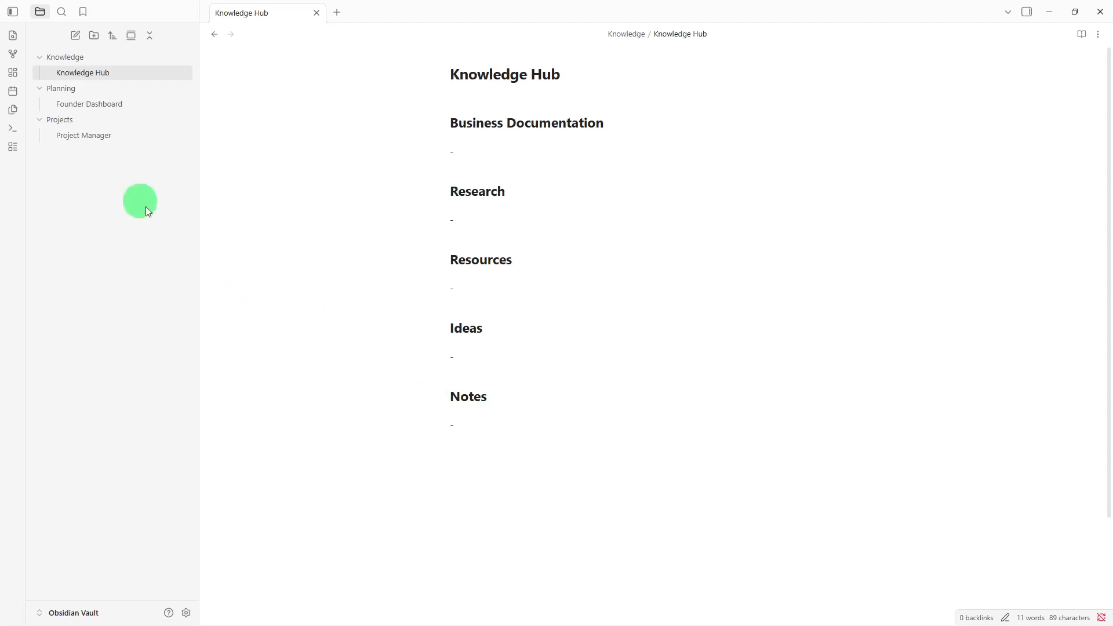
left_click(96, 107)
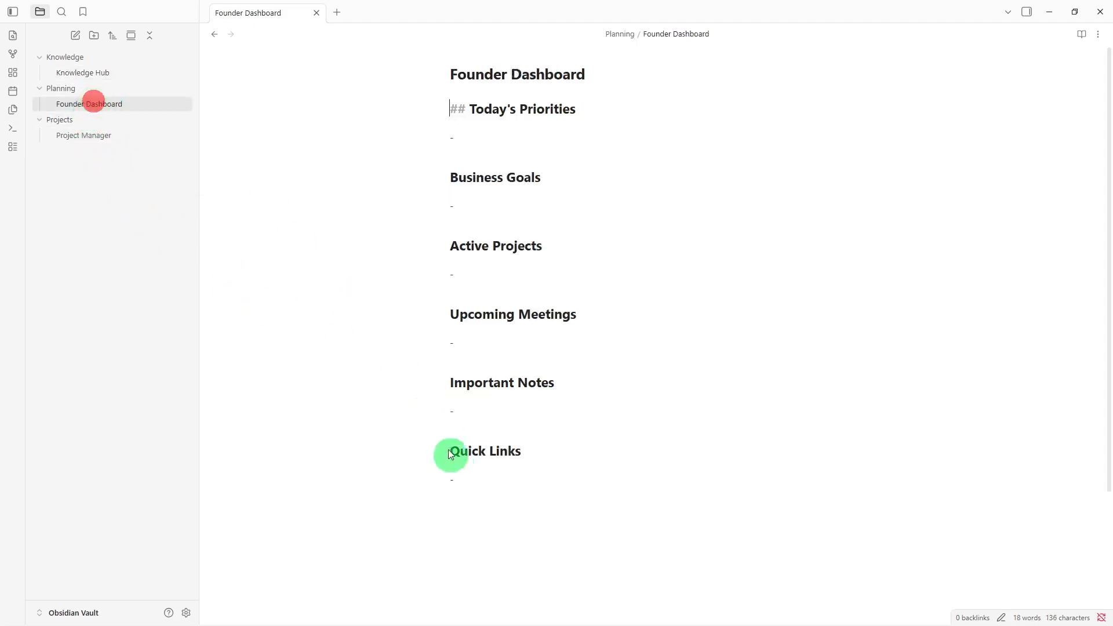
left_click(495, 526)
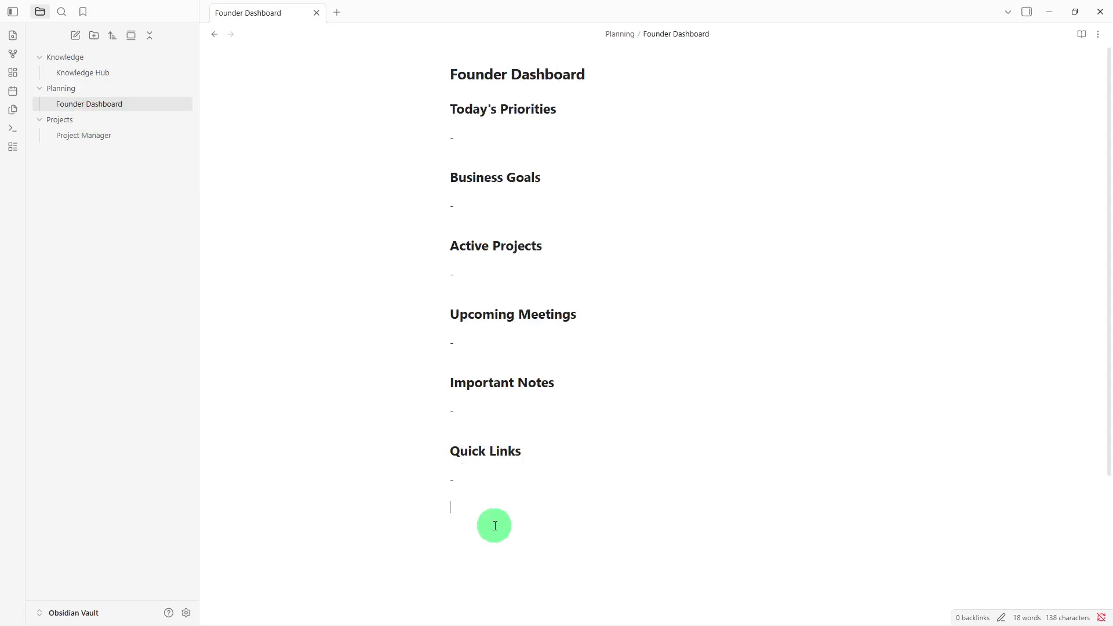
key("Return")
type("[[")
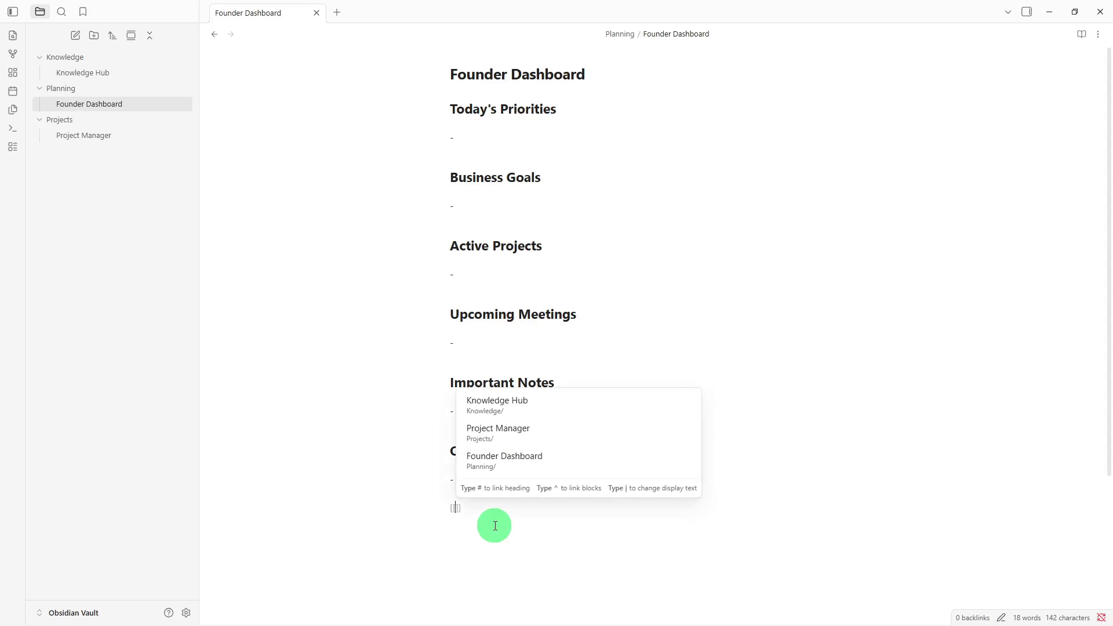
left_click(551, 440)
key("Return")
type("[[")
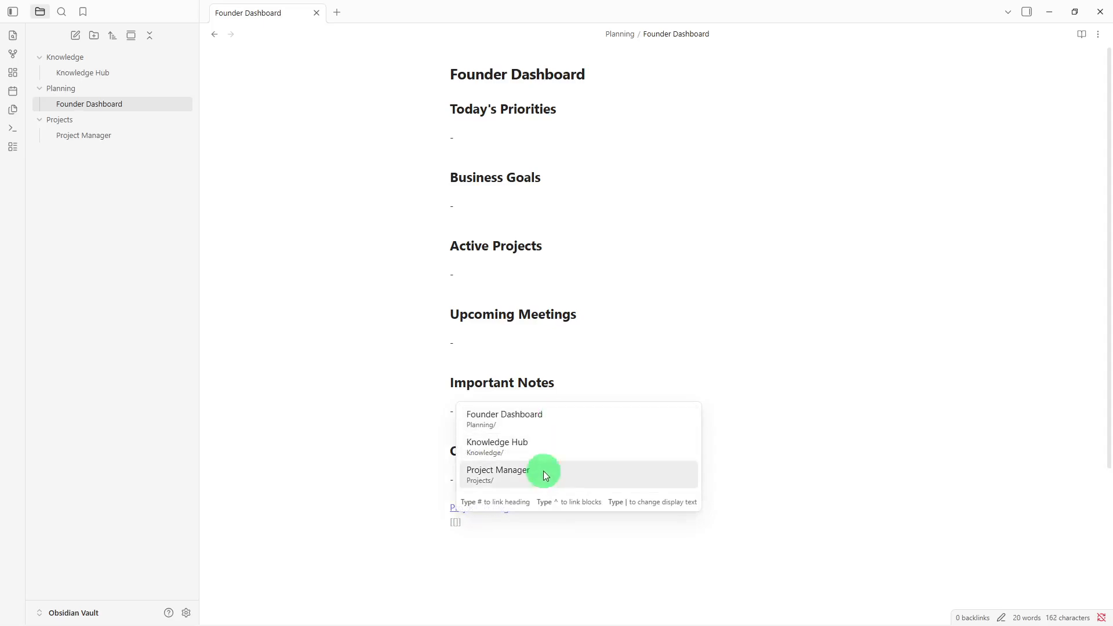
left_click(548, 453)
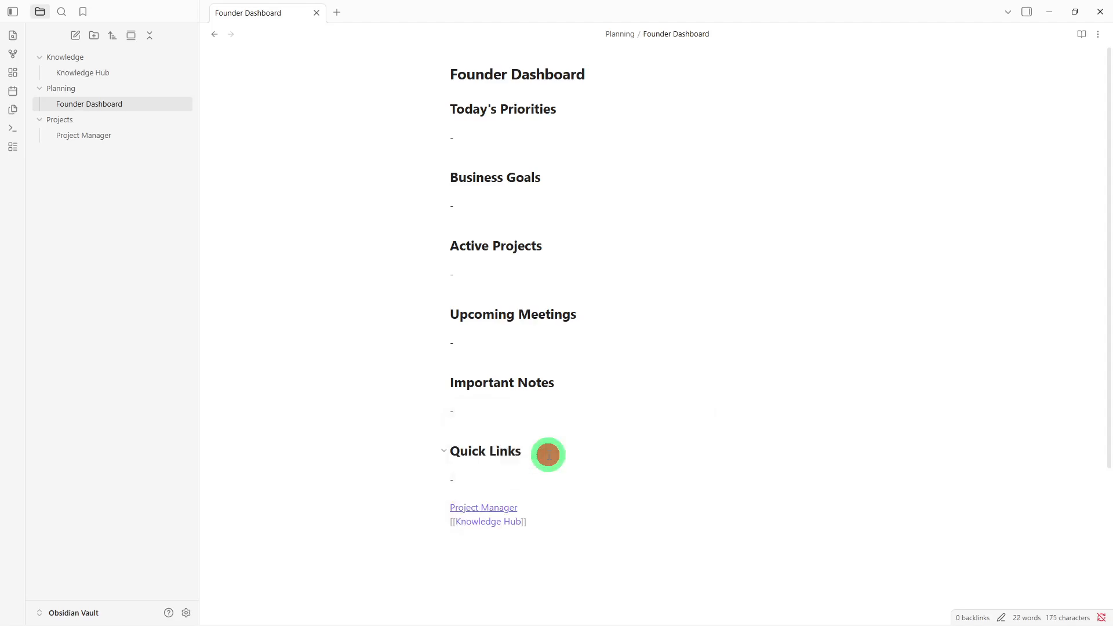
key("Return")
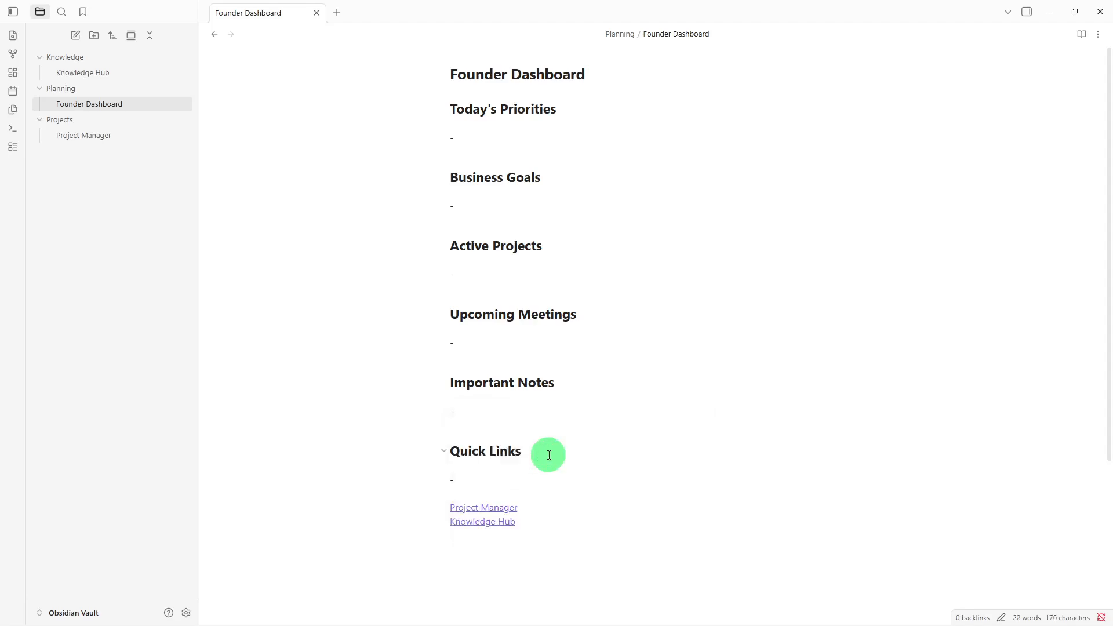
Follow the Project Manager link and add internal links under Related Notes: Founder Dashboard twice and Knowledge Hub once, each on its own line
left_click(487, 509)
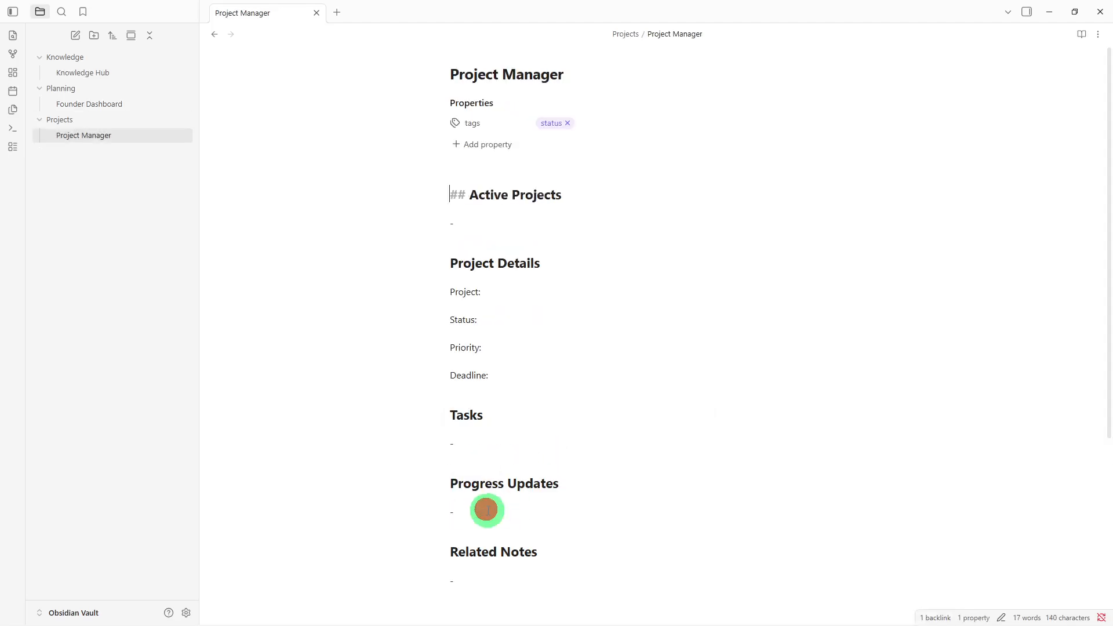
left_click(504, 573)
key("Return")
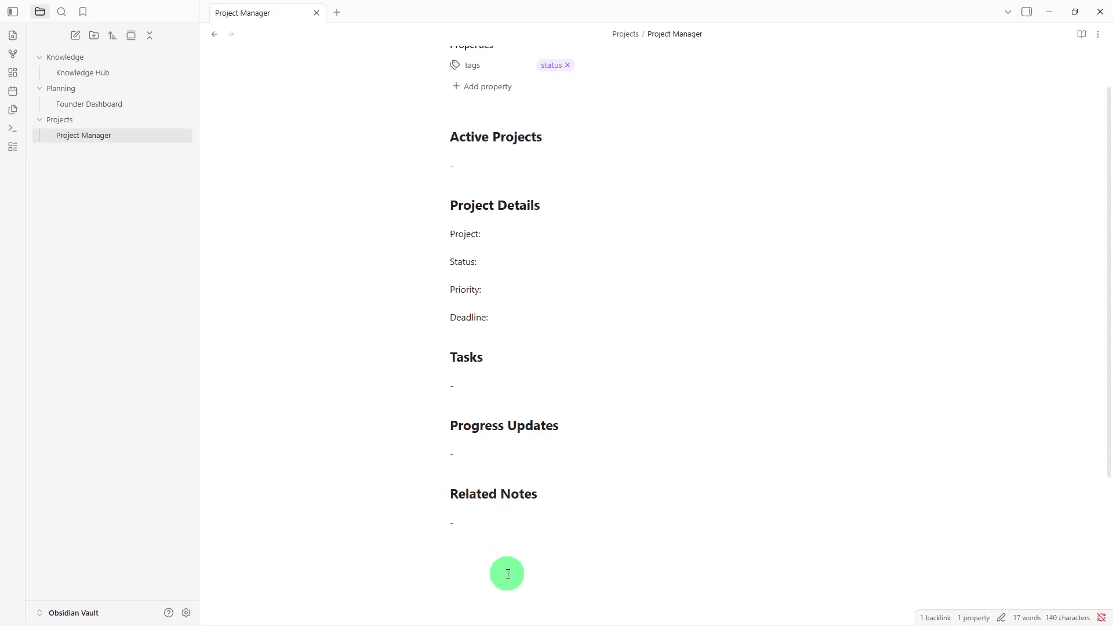
type("[[")
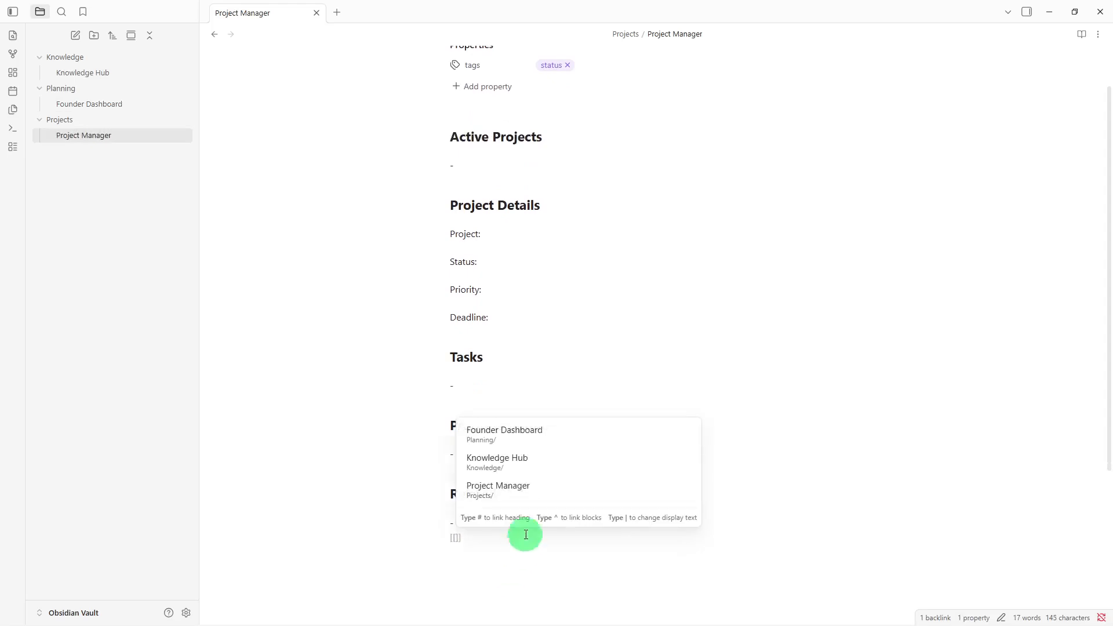
left_click(559, 439)
key("Return")
type("[[")
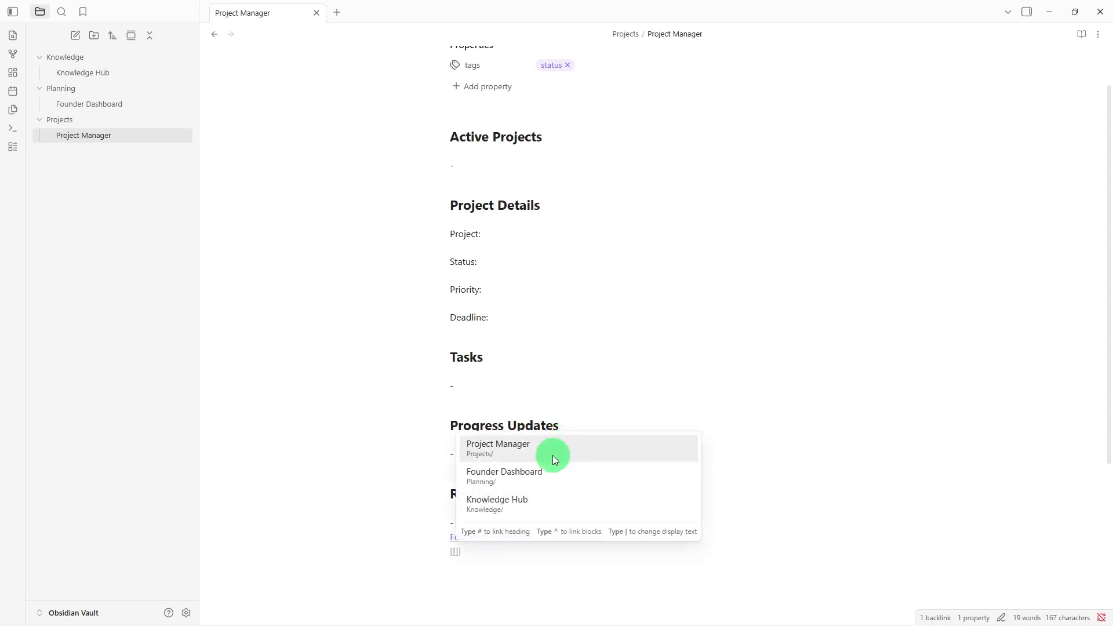
left_click(543, 476)
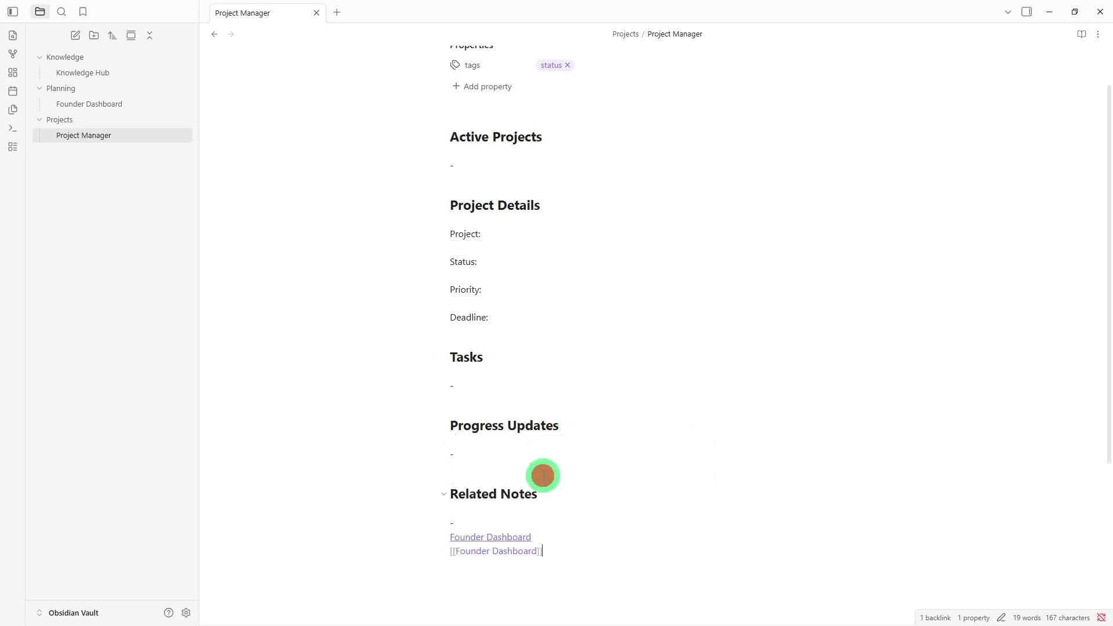
key("Return")
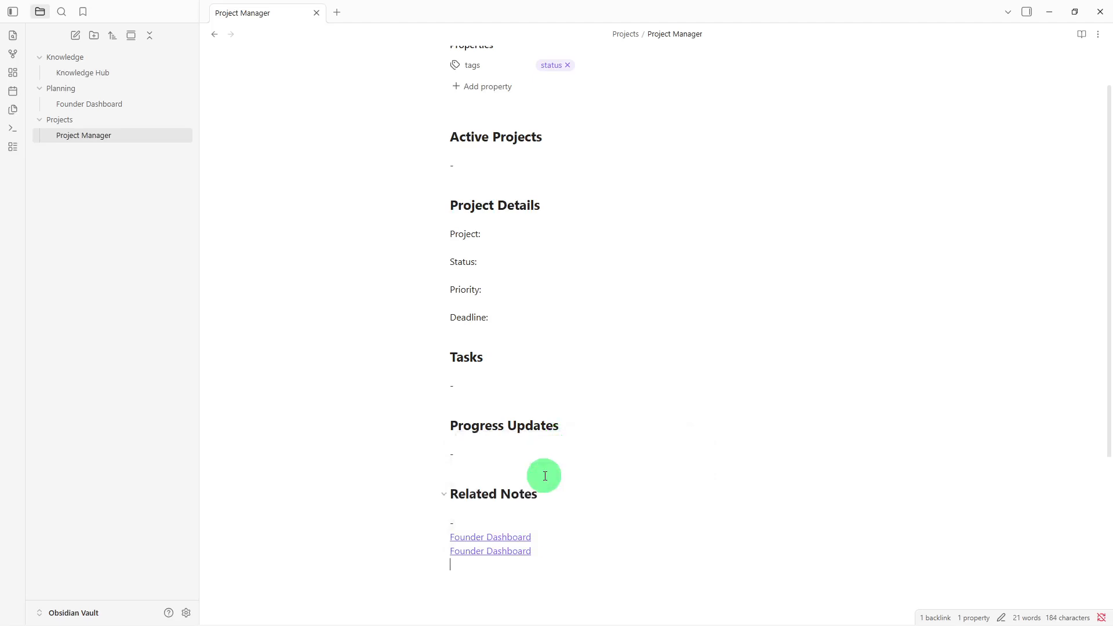
type("[[")
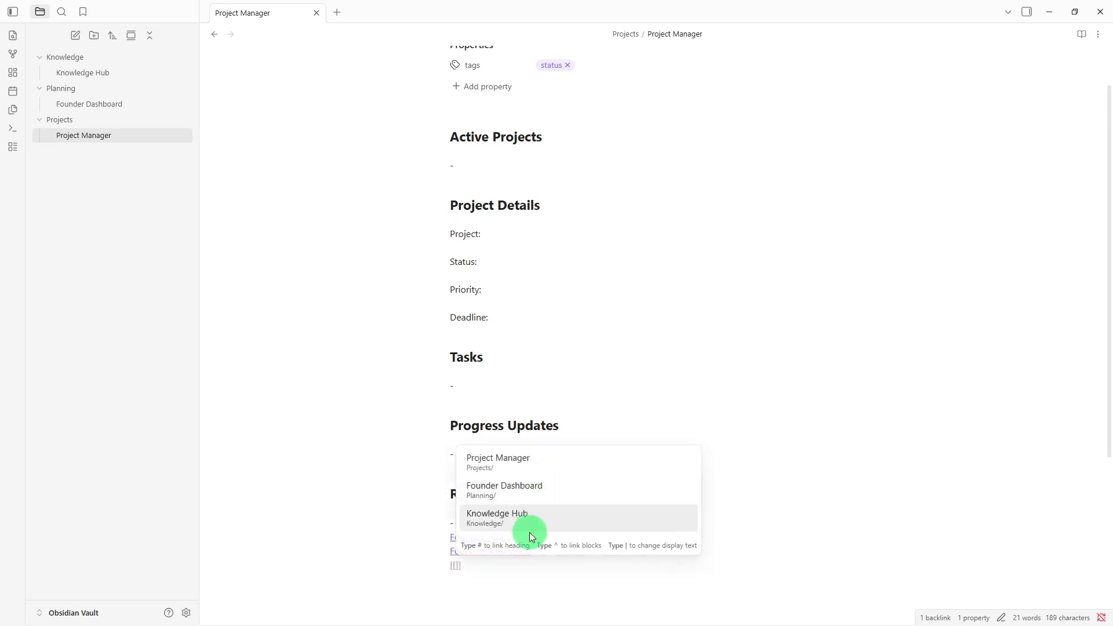
left_click(531, 528)
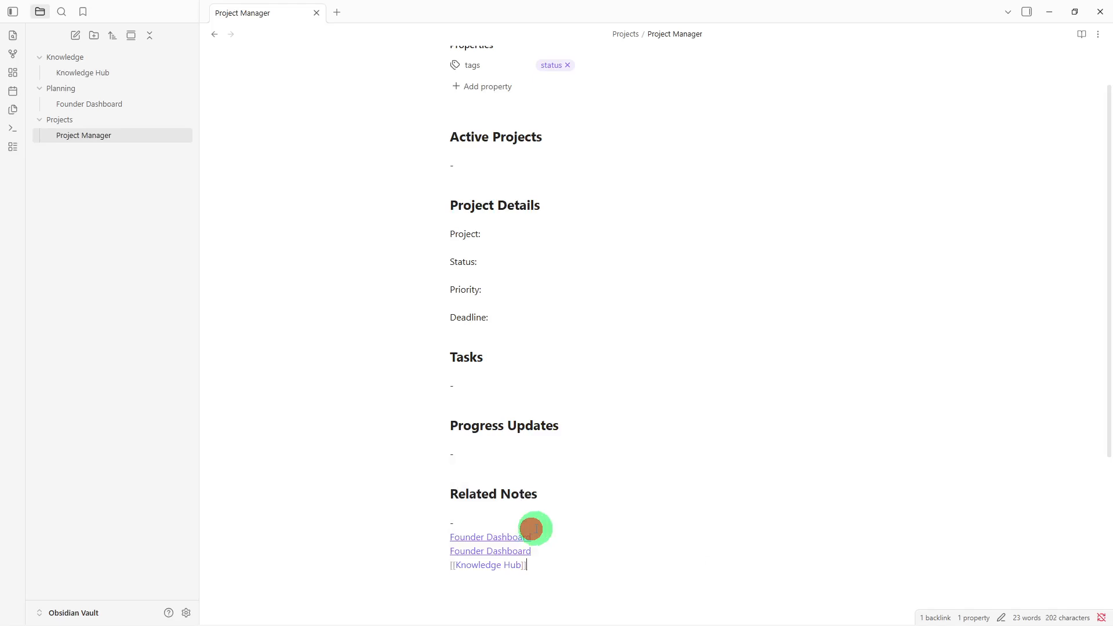
key("Return")
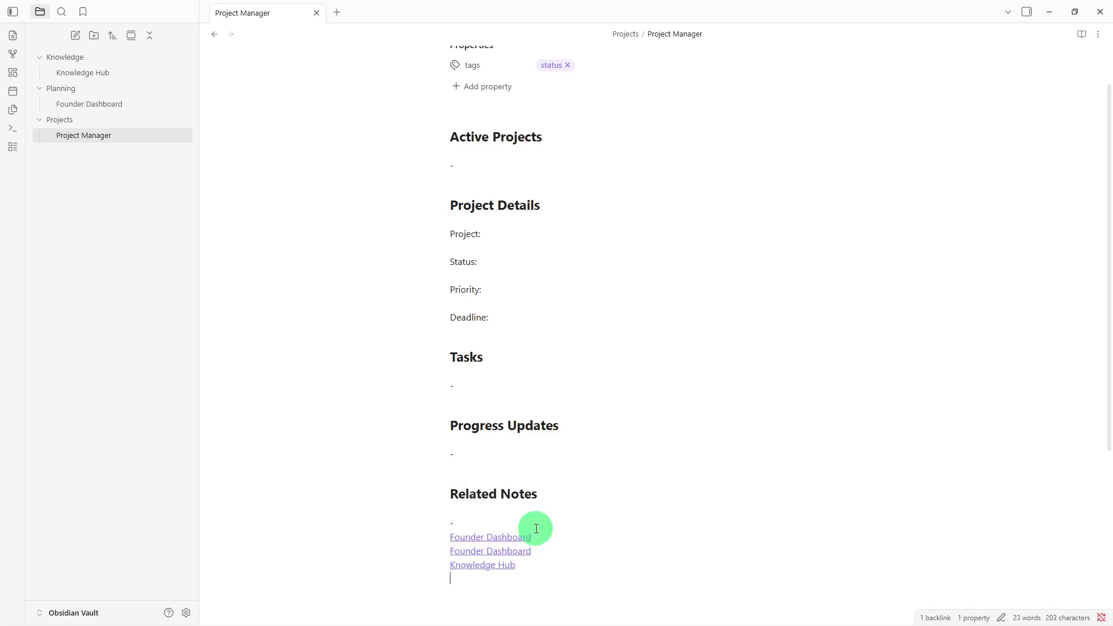
Follow the link to the Knowledge Hub note and add a tags file property with the value knowledge
left_click(487, 567)
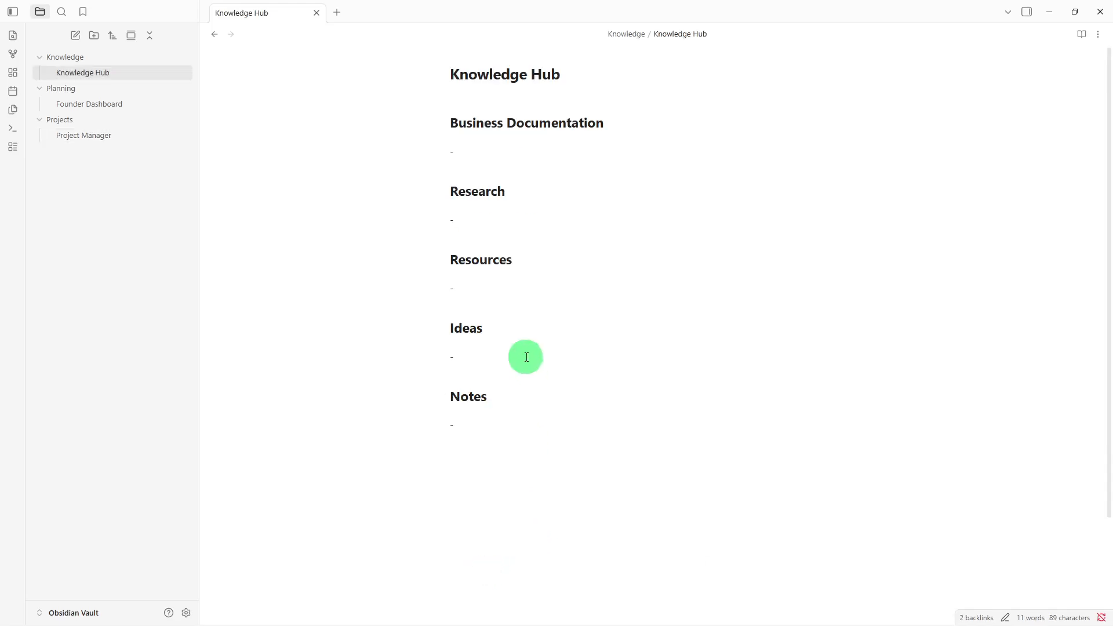
left_click(1099, 35)
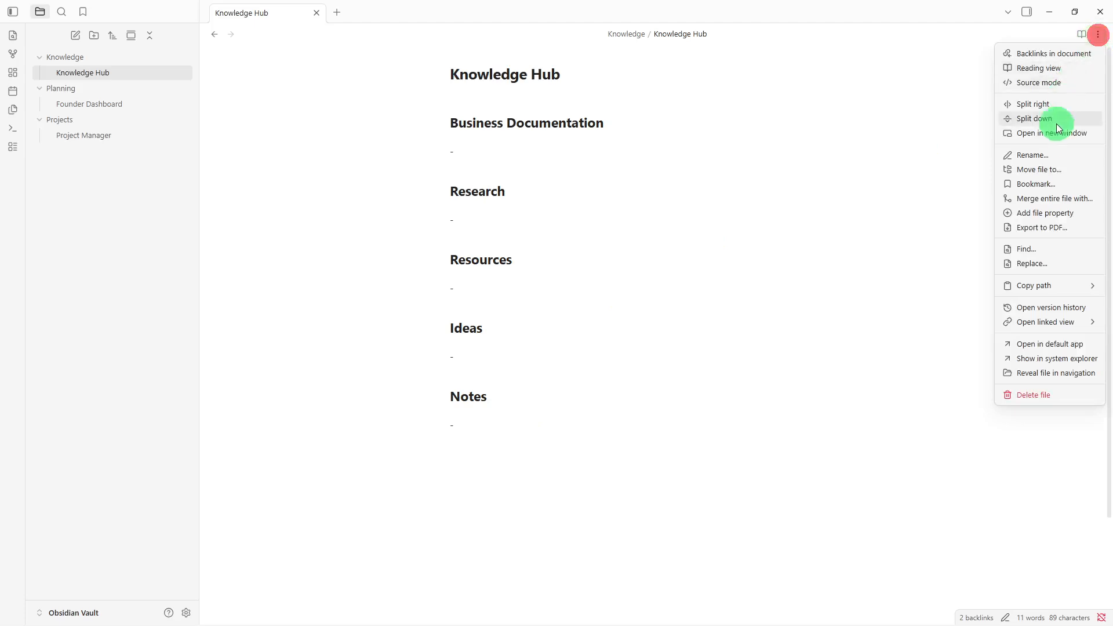
left_click(1038, 211)
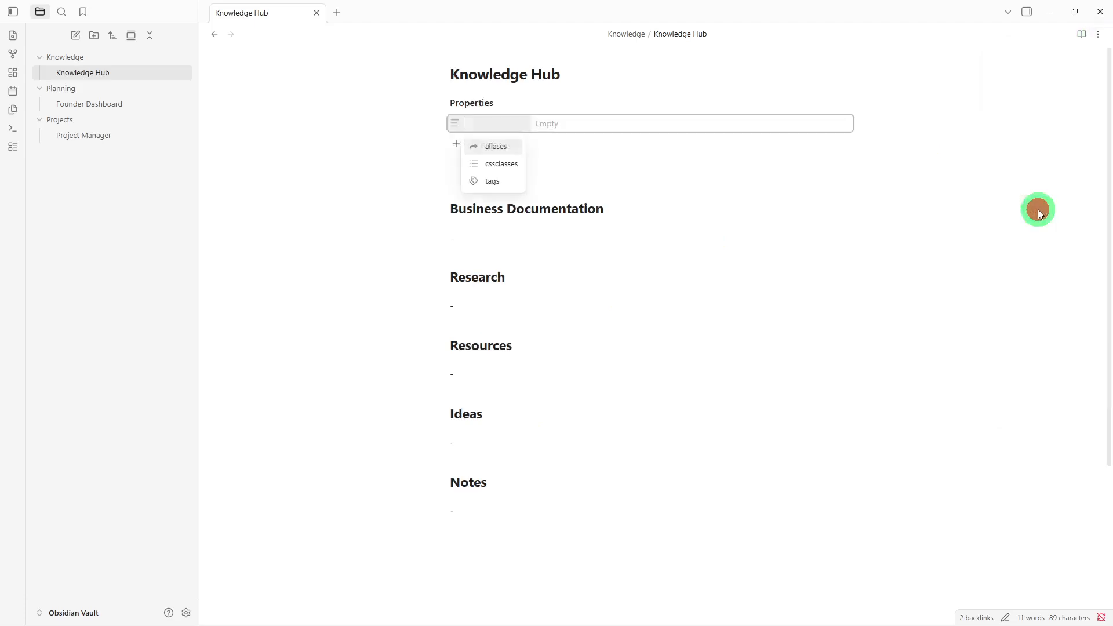
left_click(491, 181)
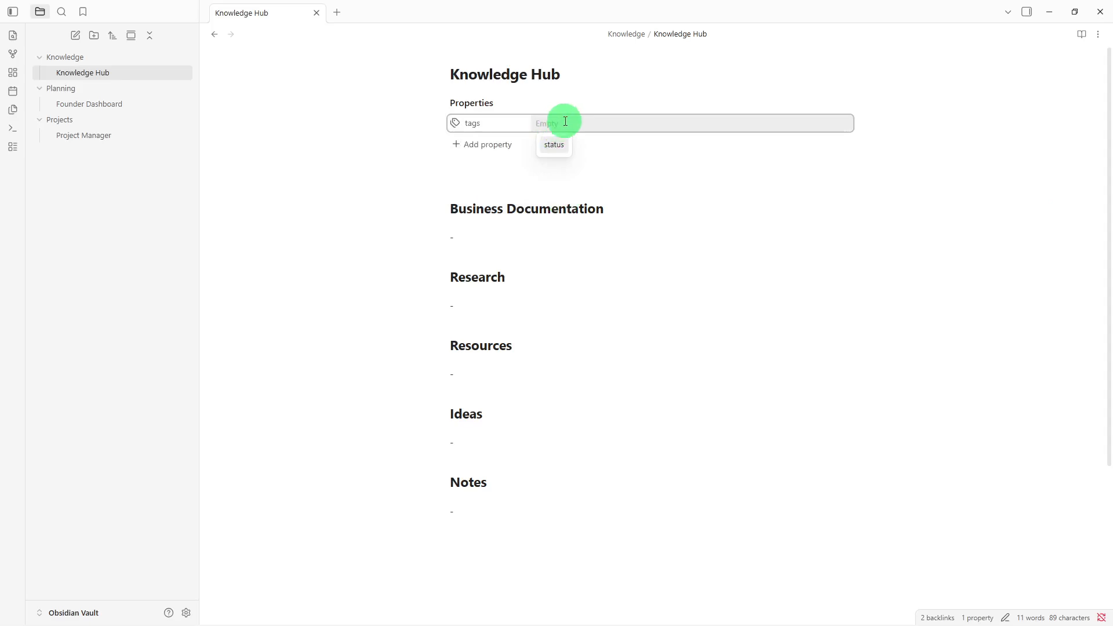
type("know")
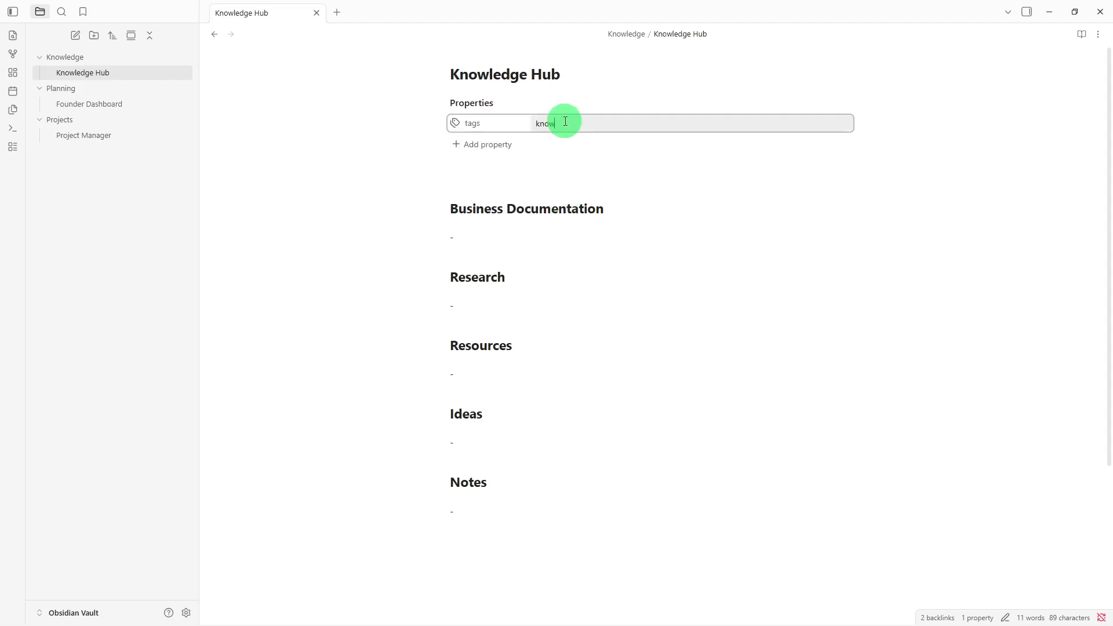
type("ledge")
left_click(540, 172)
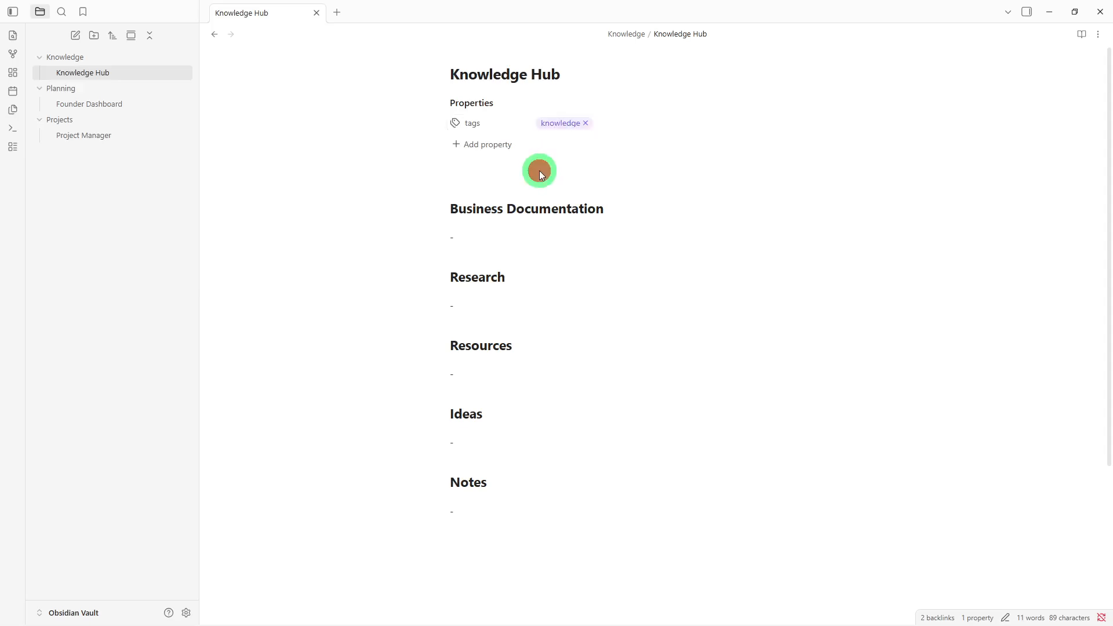
Insert the inline tag #documentation on the line above the Business Documentation heading in the Knowledge Hub note
left_click(507, 188)
type("#d")
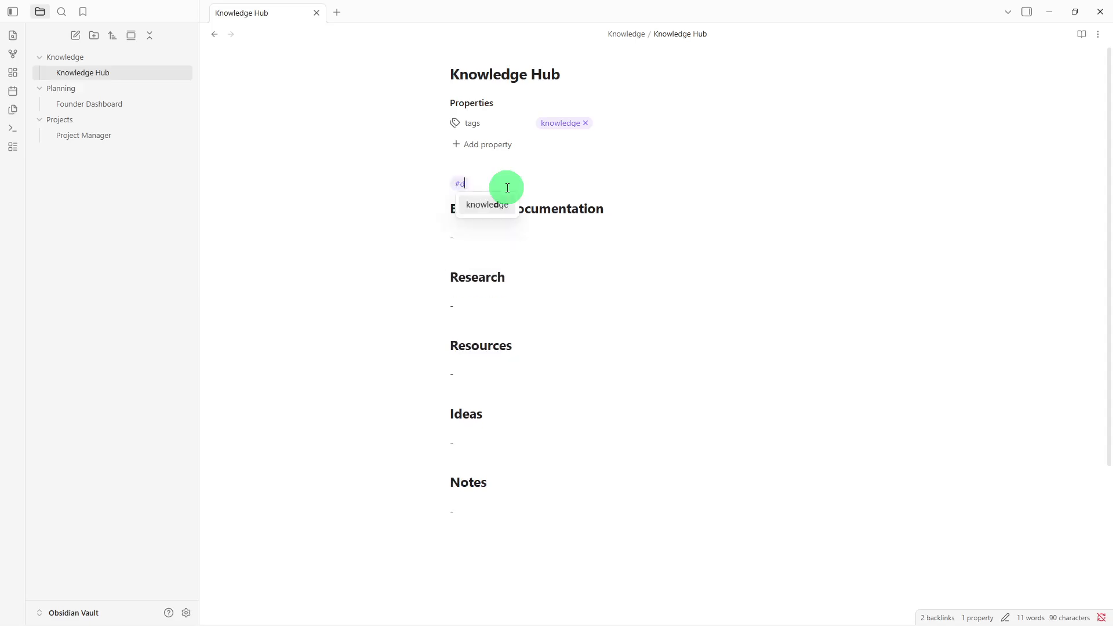
type("ocune")
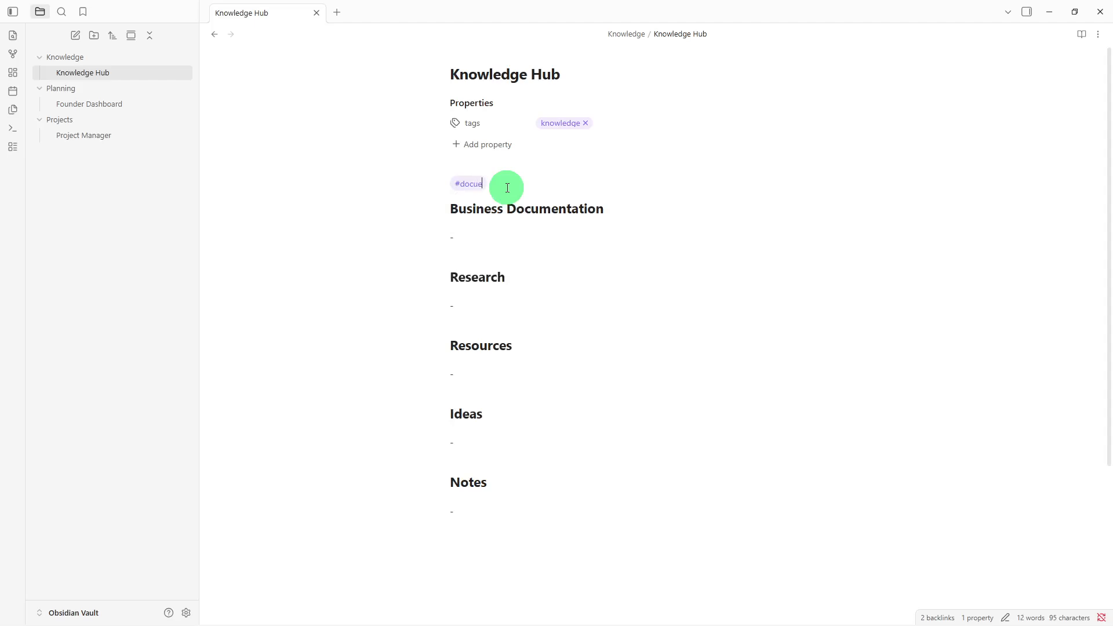
key("BackSpace")
key("BackSpace")
type("mentation")
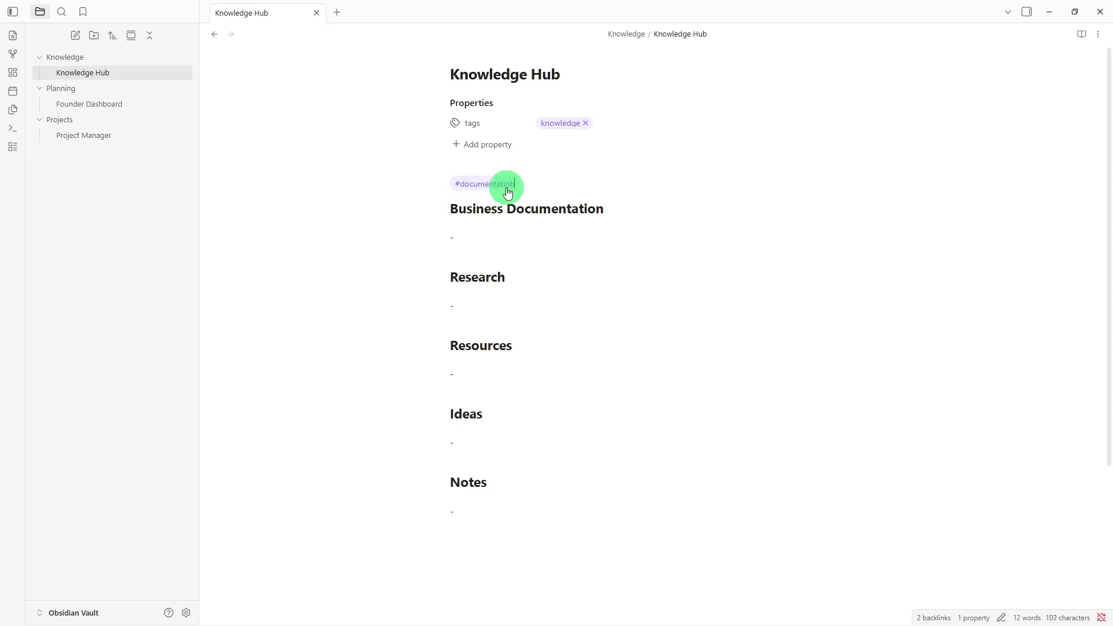
type("n")
key("Return")
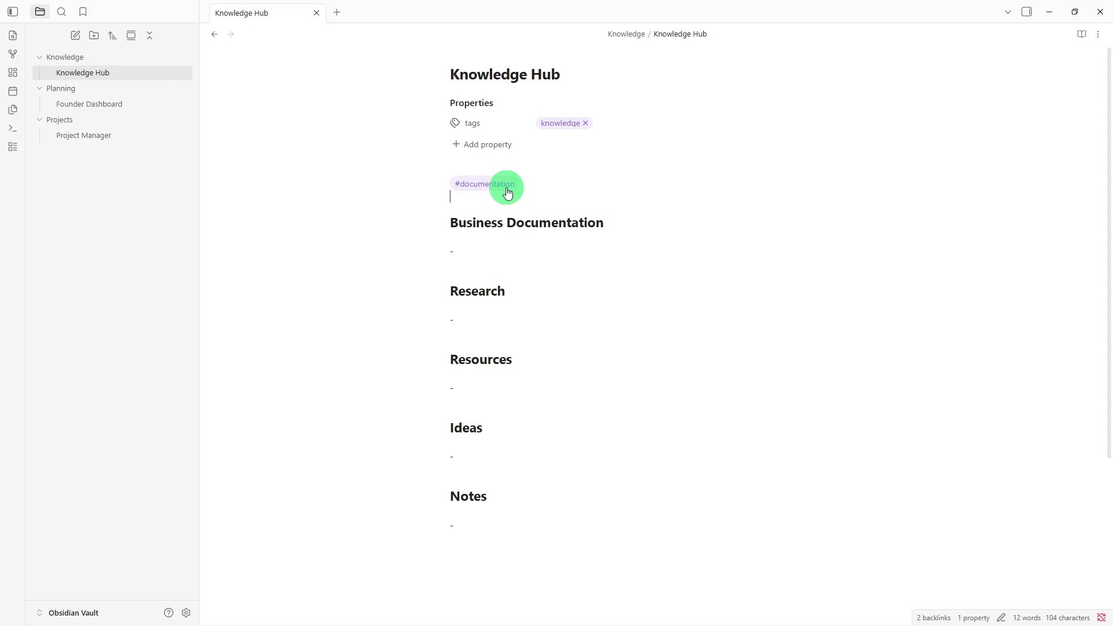
left_click(507, 193)
key("BackSpace")
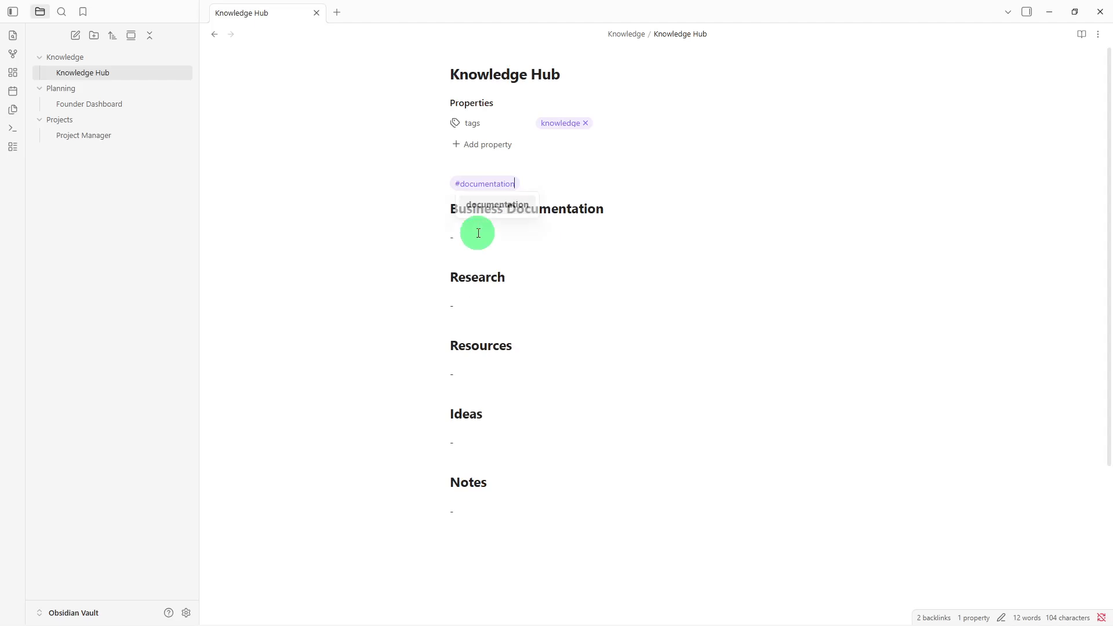
left_click(479, 233)
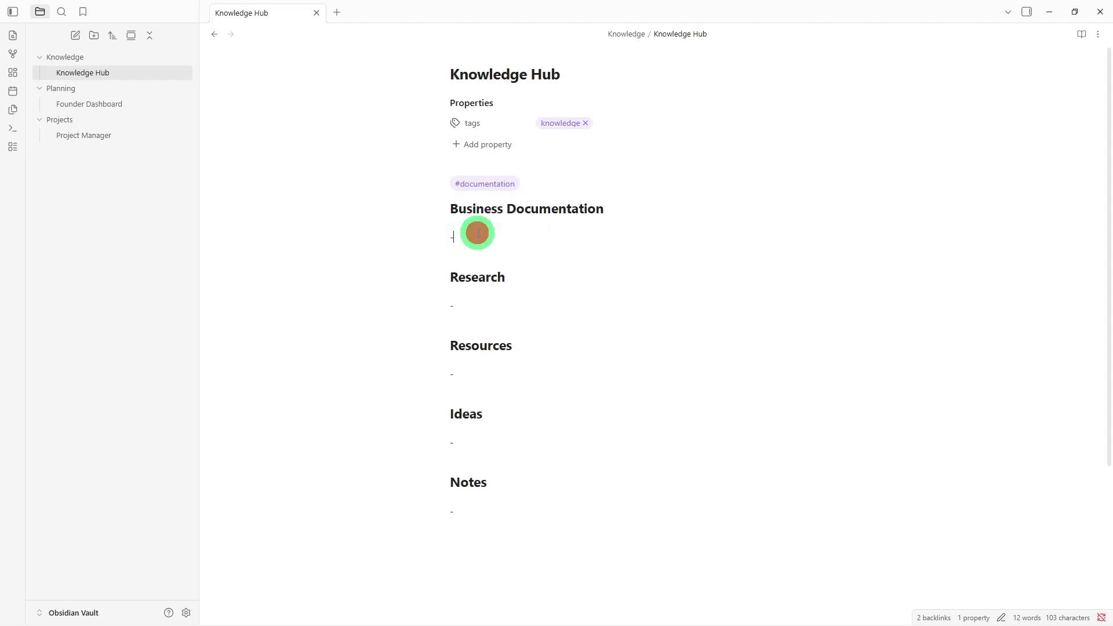